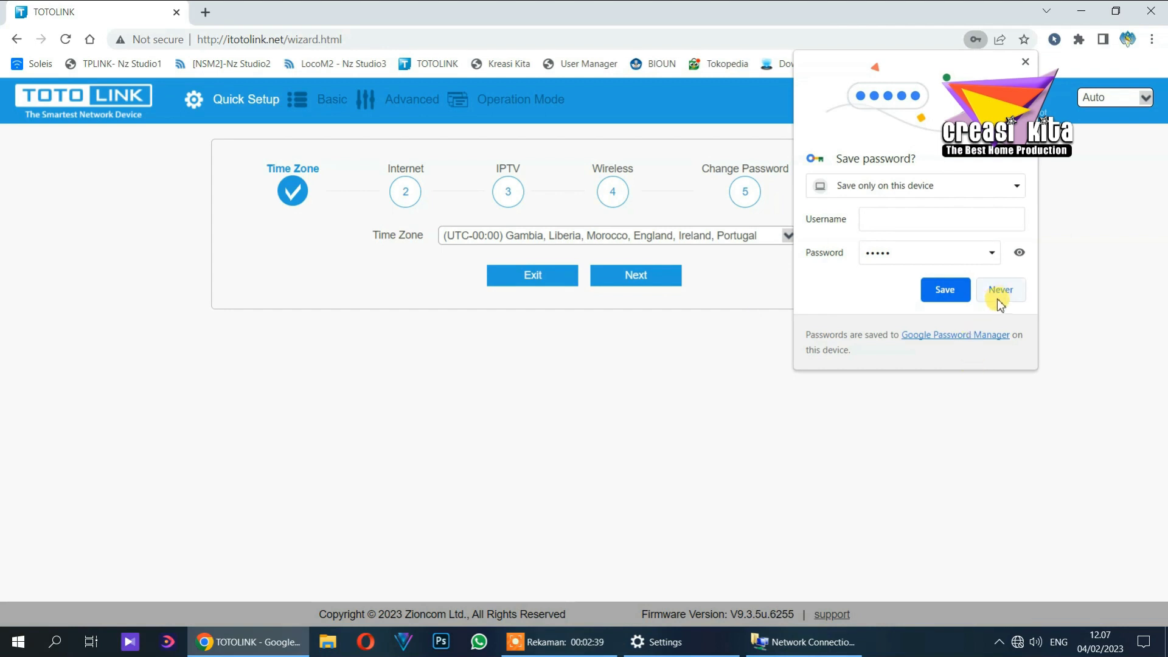
Decline saving the login, browse Basic, Advanced and Operation Mode, then return to Quick Setup.
left_click(1000, 290)
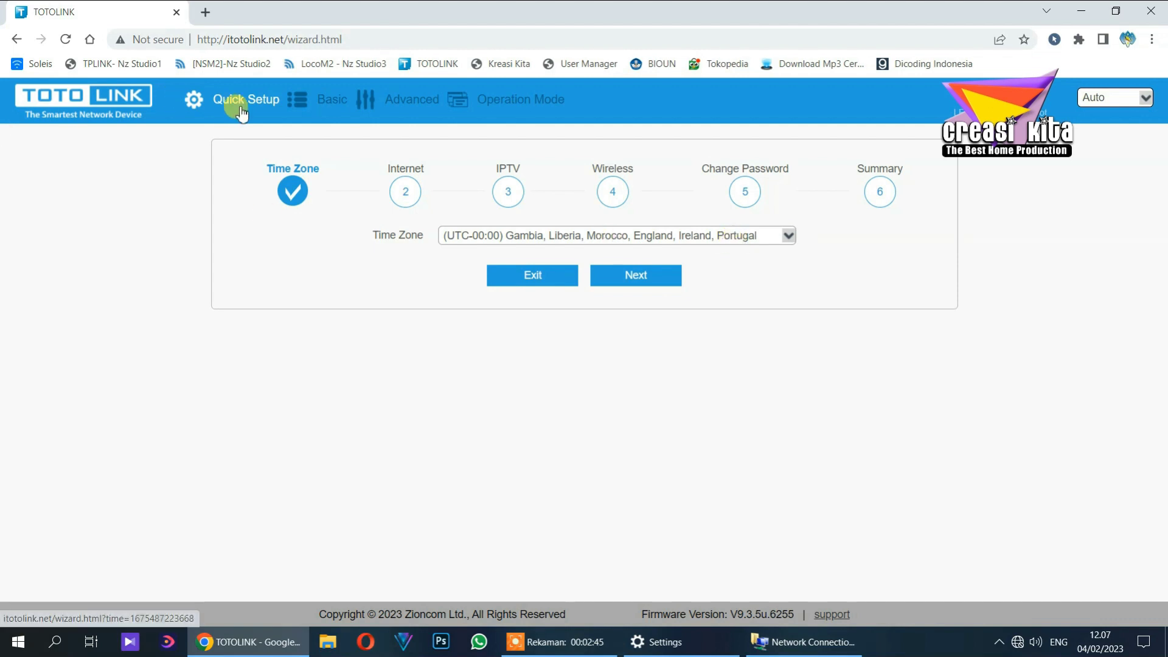
left_click(314, 108)
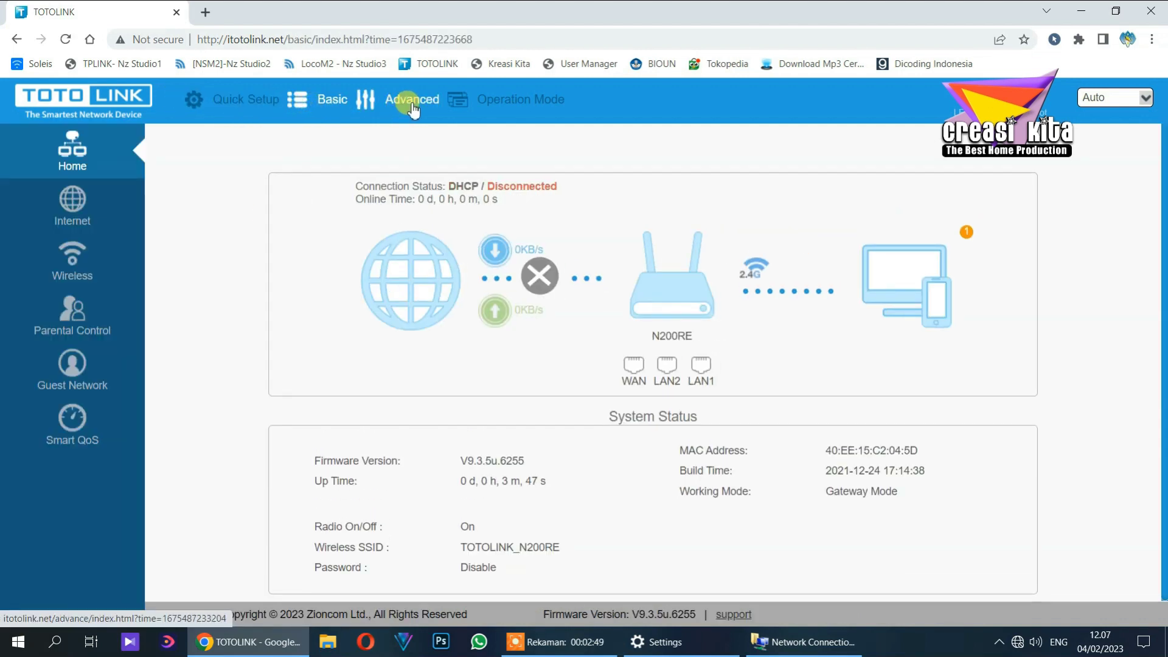
left_click(412, 108)
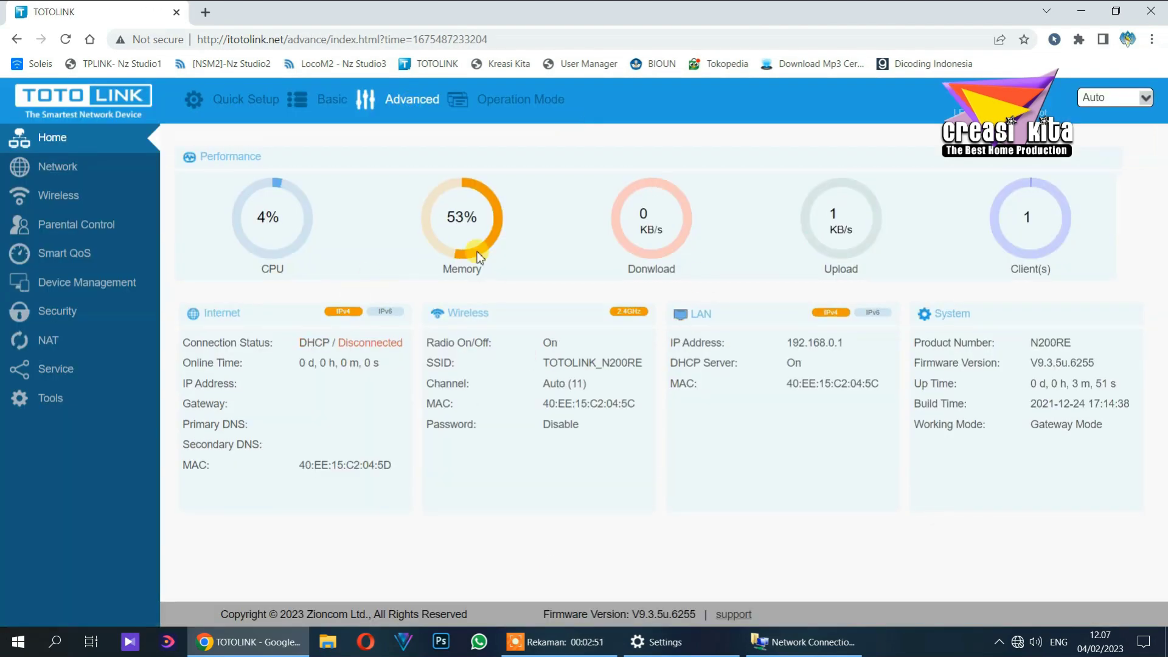
left_click(540, 100)
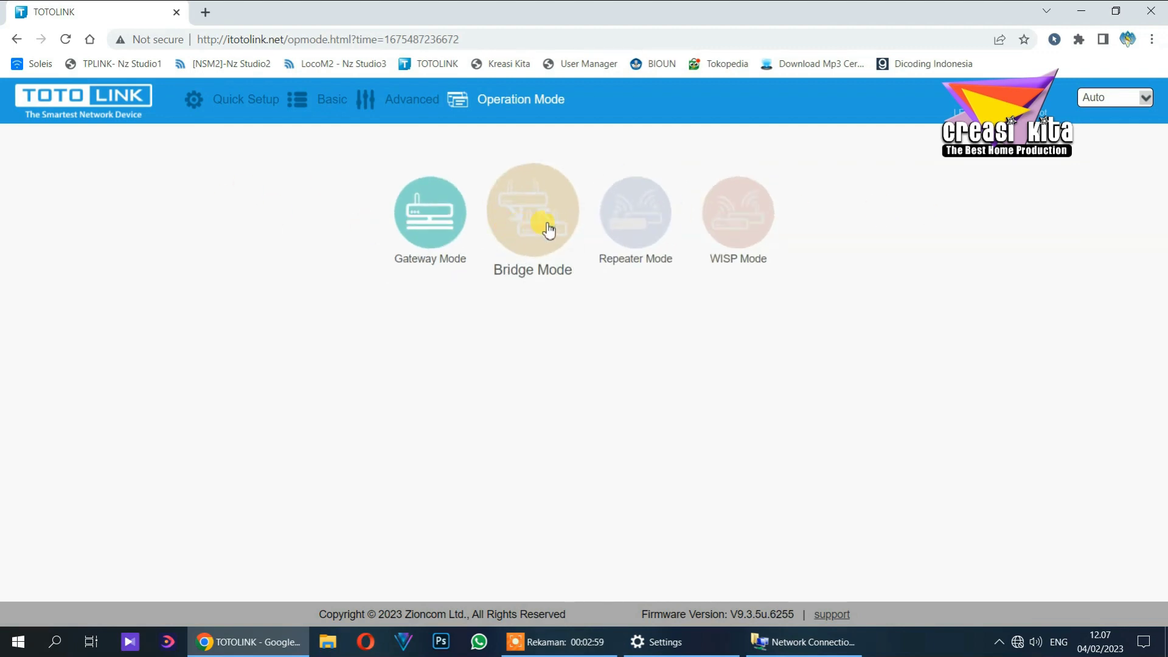
left_click(230, 104)
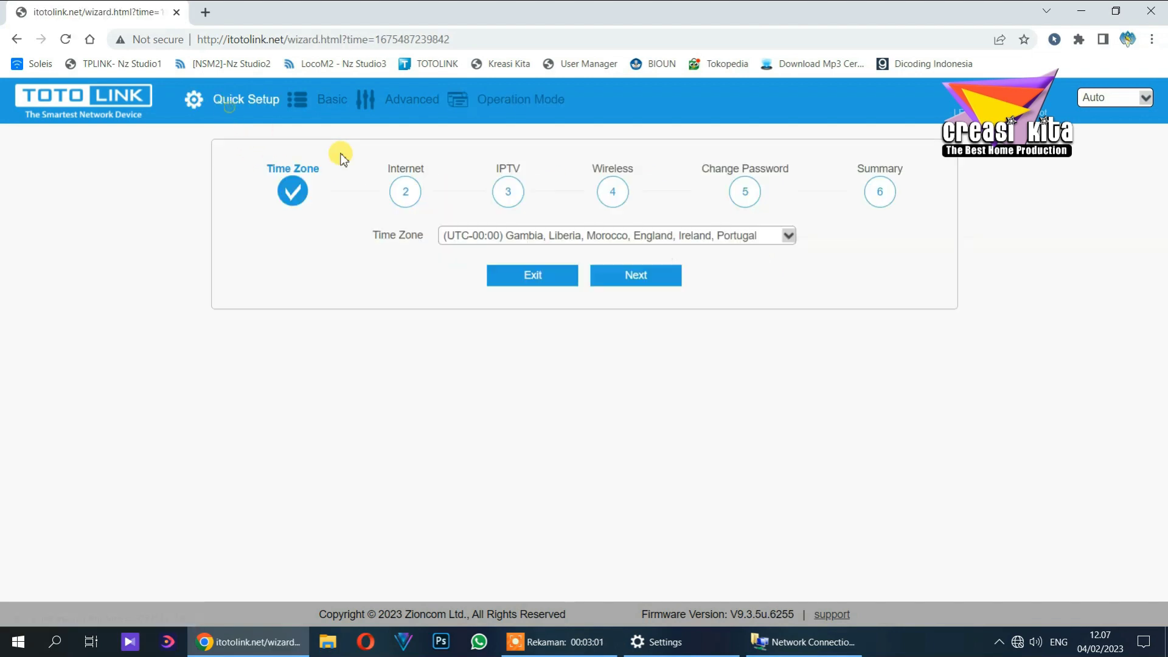
Review the Basic Internet connection types and the Wireless encryption setting.
left_click(301, 102)
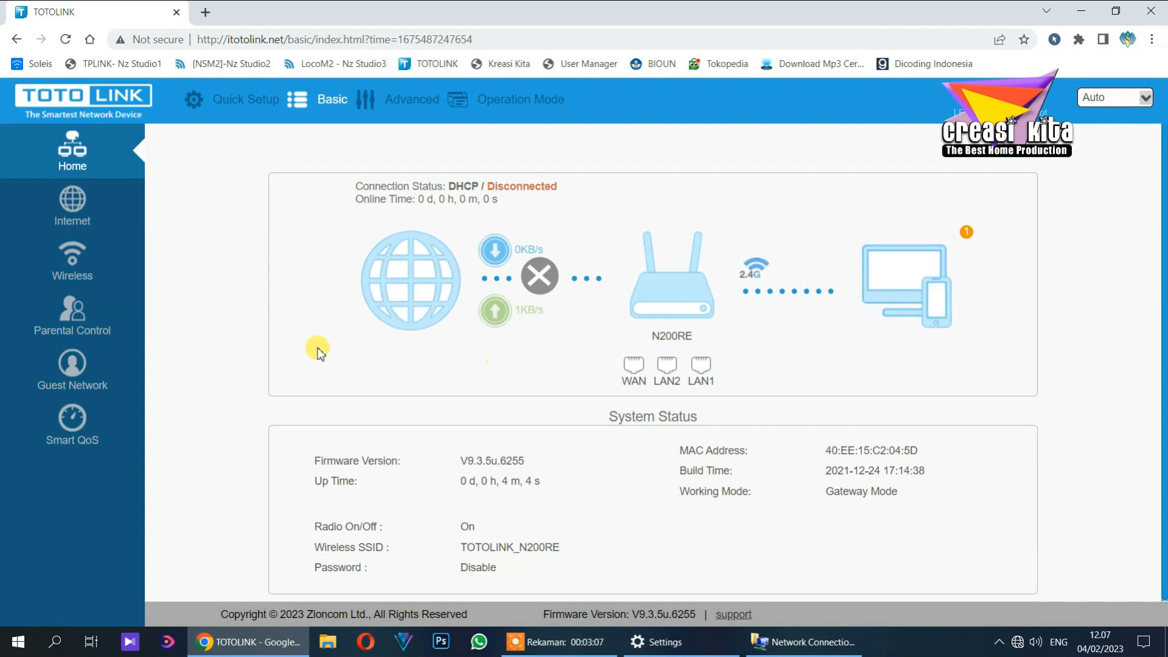
left_click(91, 207)
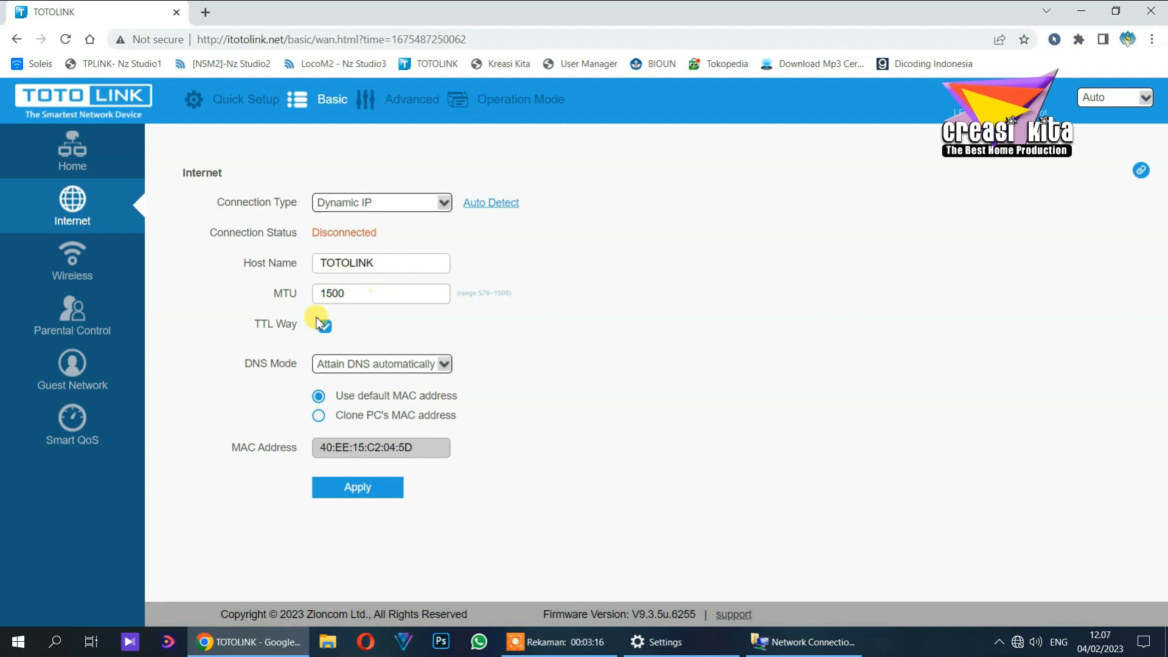
left_click(443, 206)
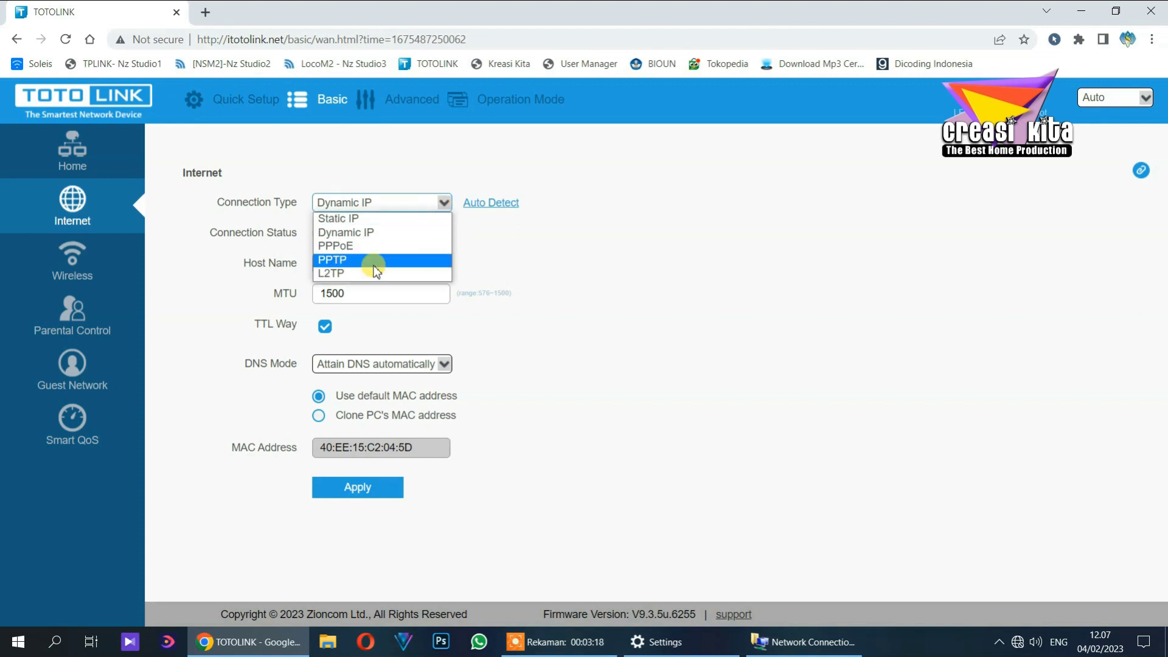
left_click(627, 261)
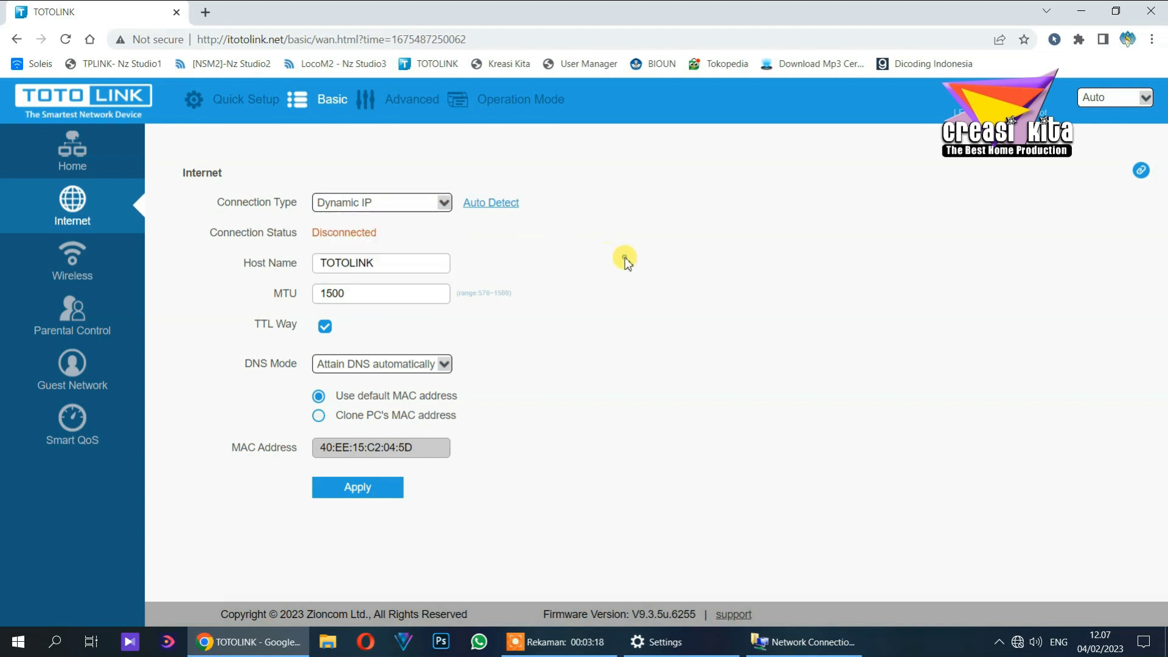
left_click(71, 285)
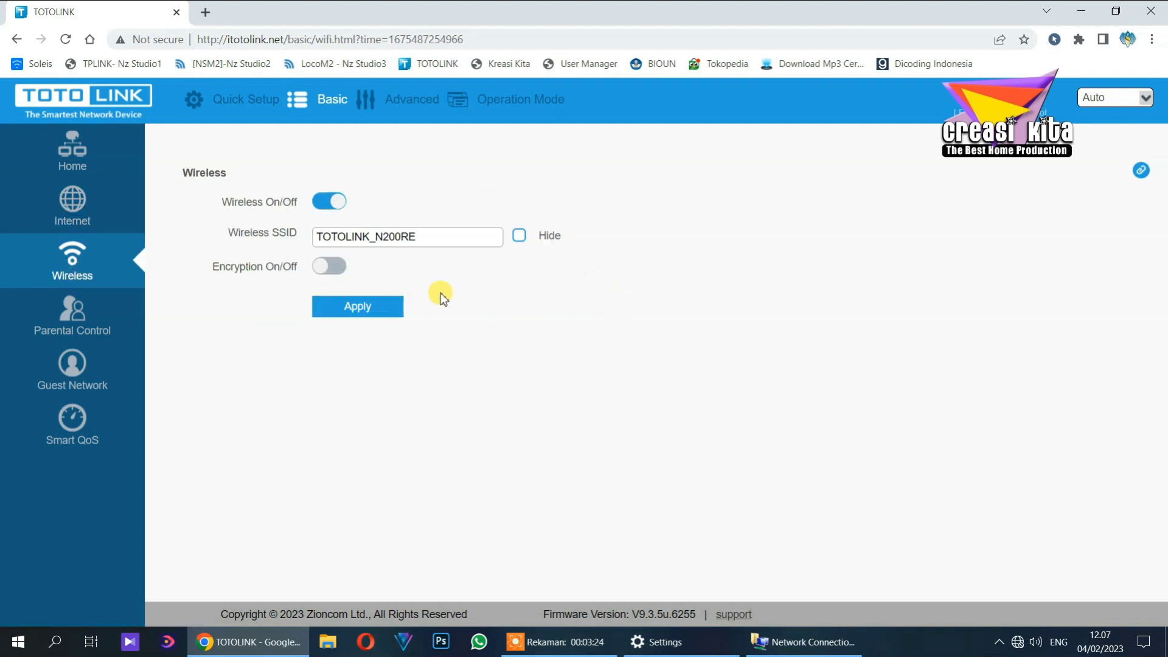
left_click(329, 268)
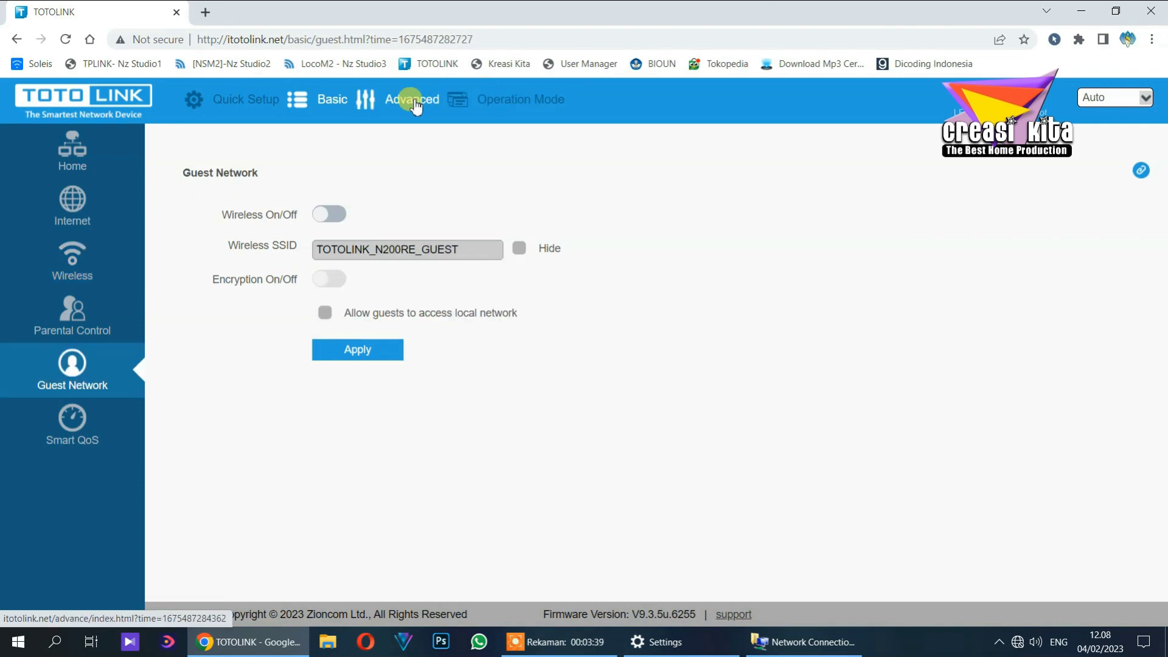
left_click(400, 104)
Browse the Advanced Network, Wireless, Parental Control, Smart QoS, Device Management and Security pages, then Operation Mode.
left_click(73, 168)
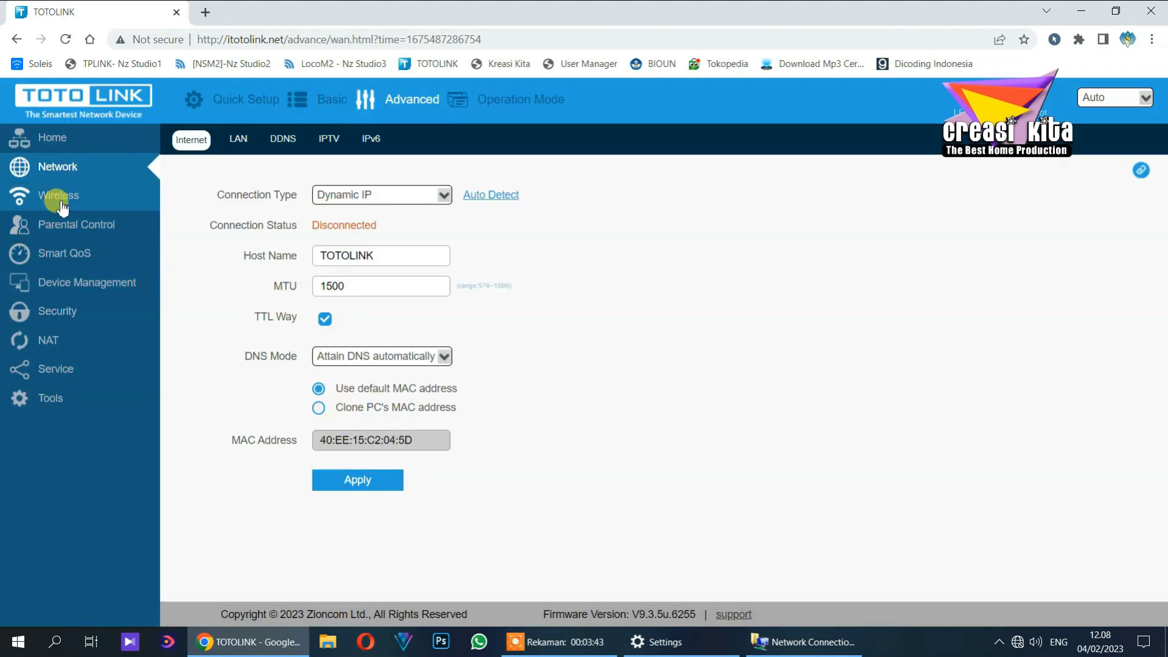
left_click(27, 195)
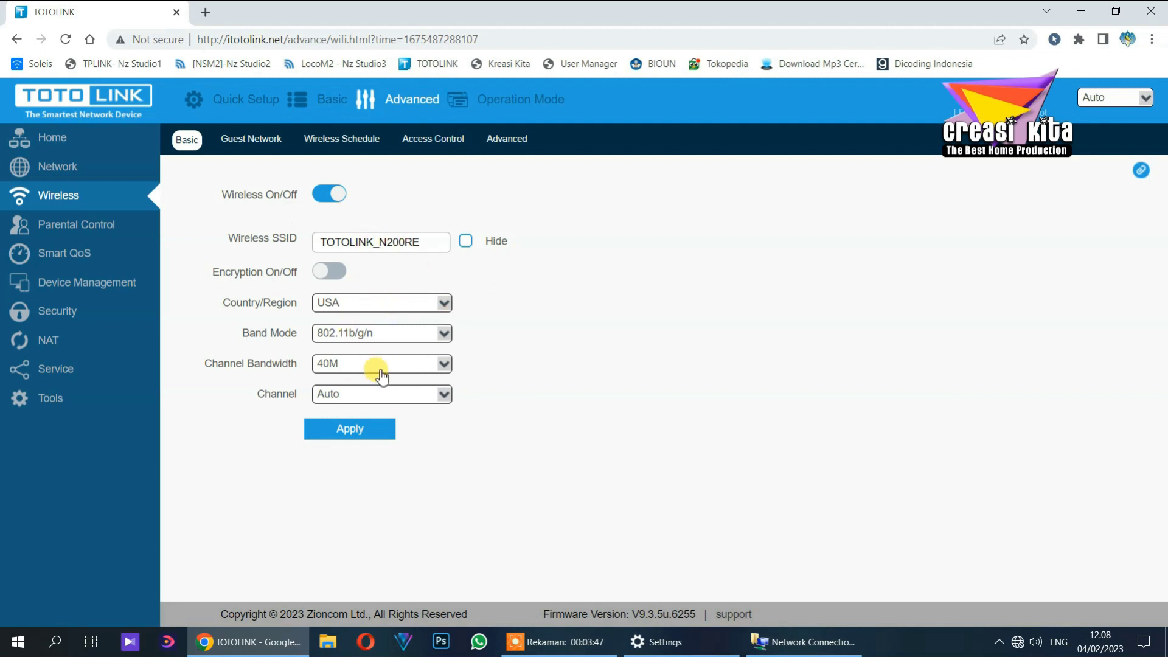
left_click(79, 231)
left_click(88, 259)
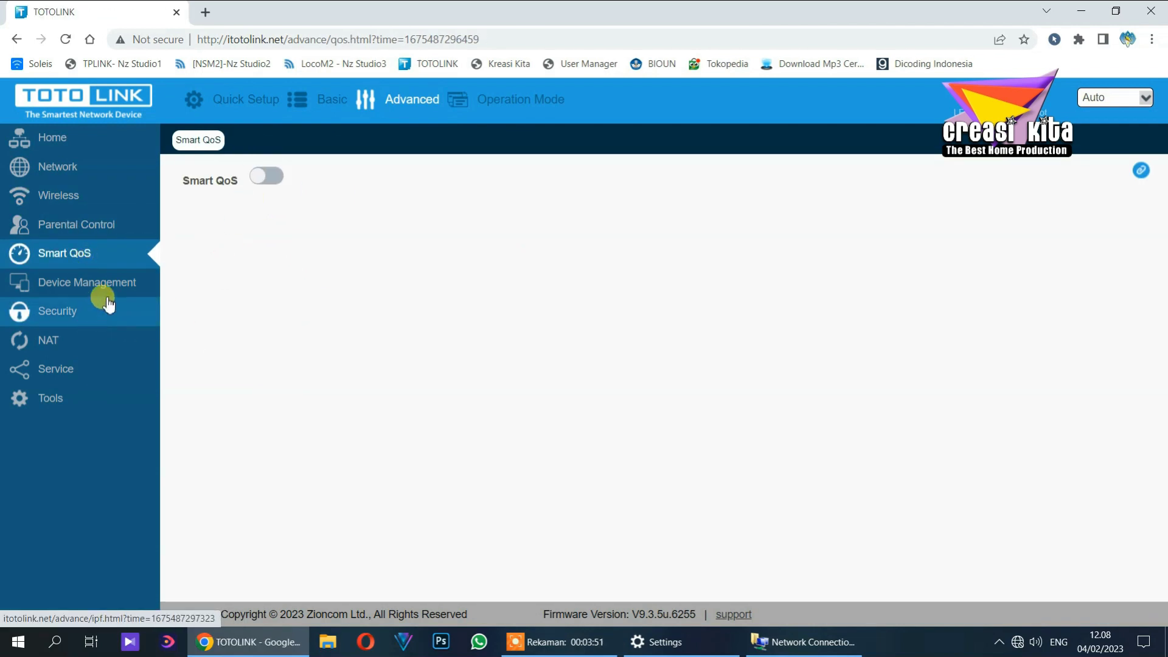
left_click(103, 291)
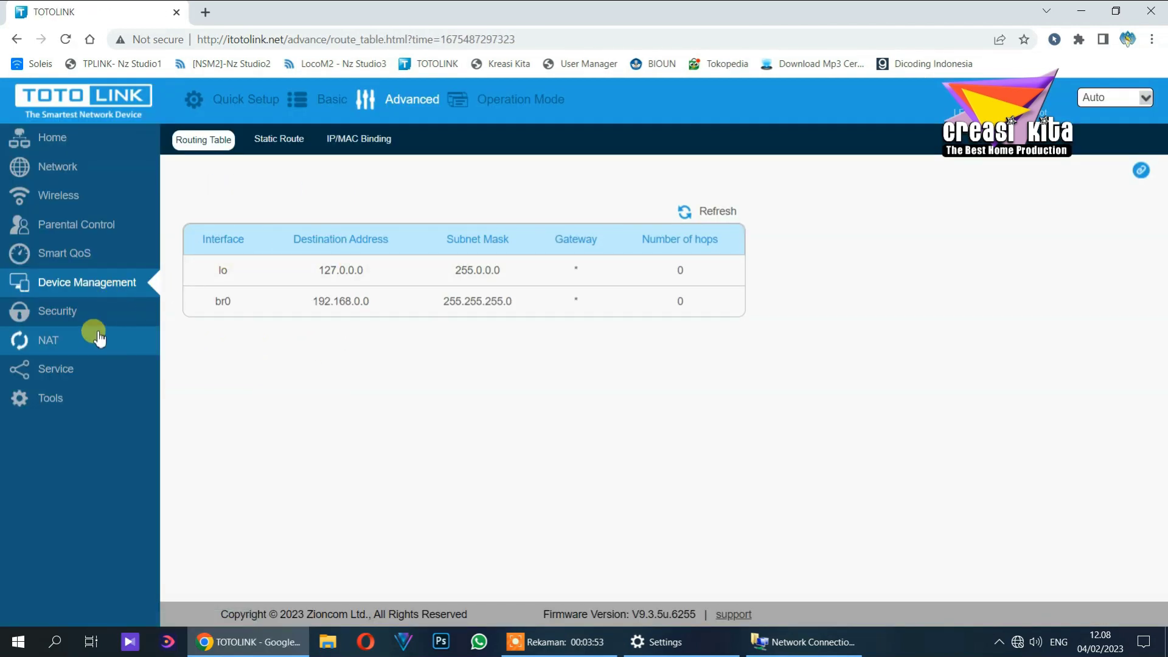
left_click(71, 313)
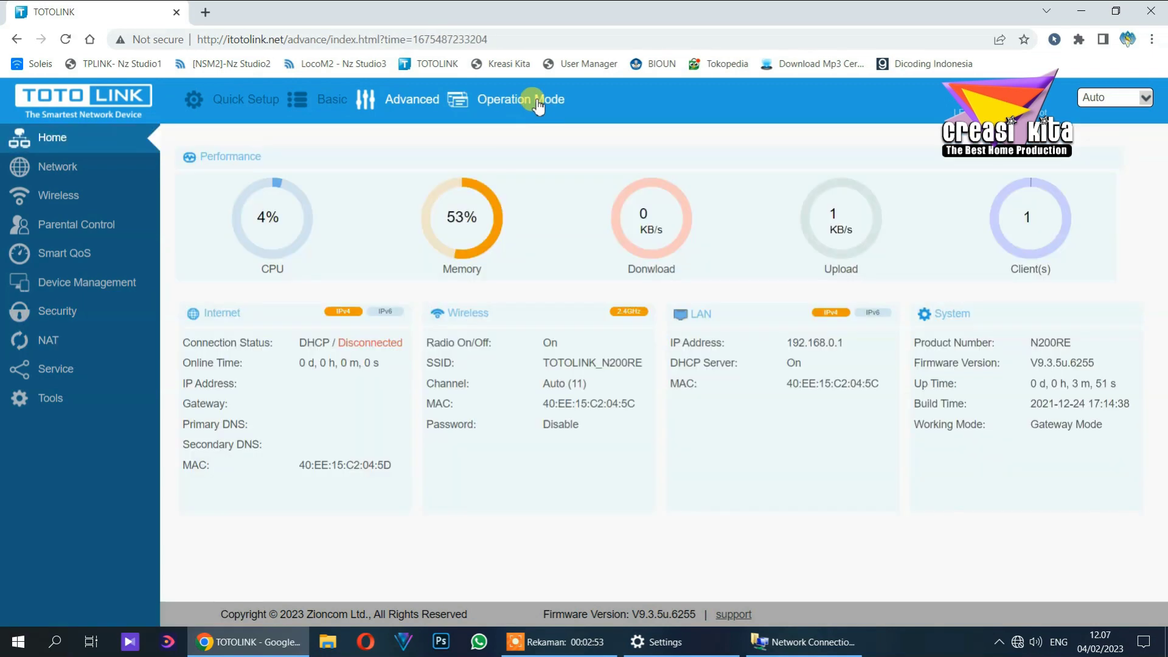
left_click(534, 99)
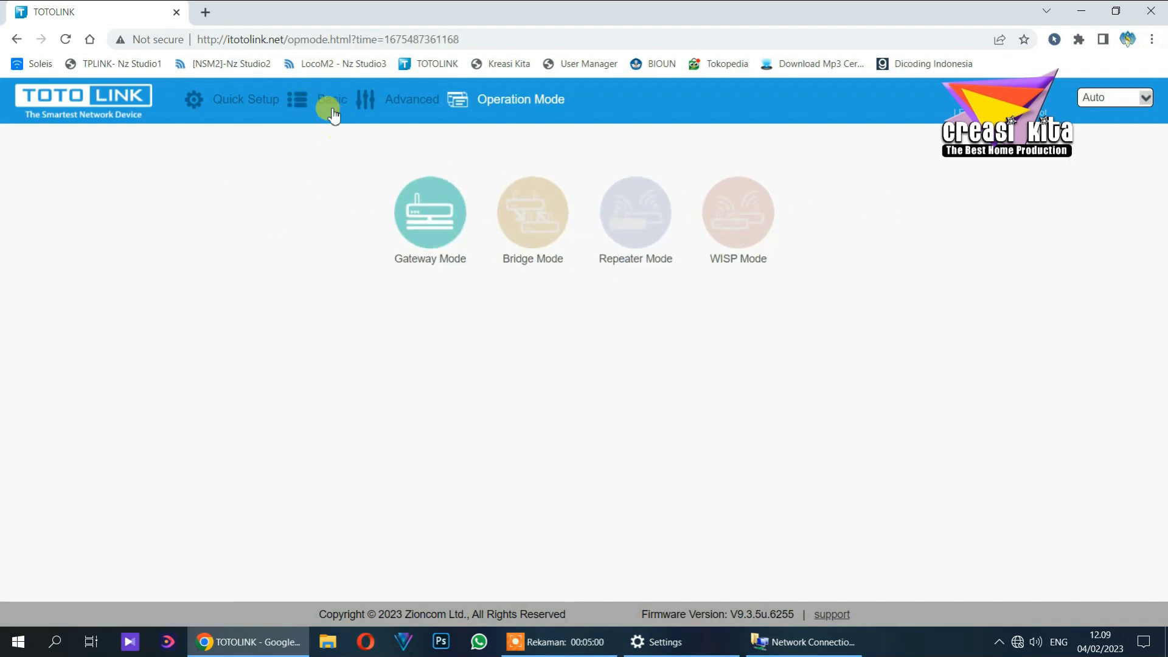
left_click(368, 100)
Set the LAN IP to 192.168.10.1 with DHCP range 192.168.10.2–192.168.10.254 and apply.
left_click(230, 102)
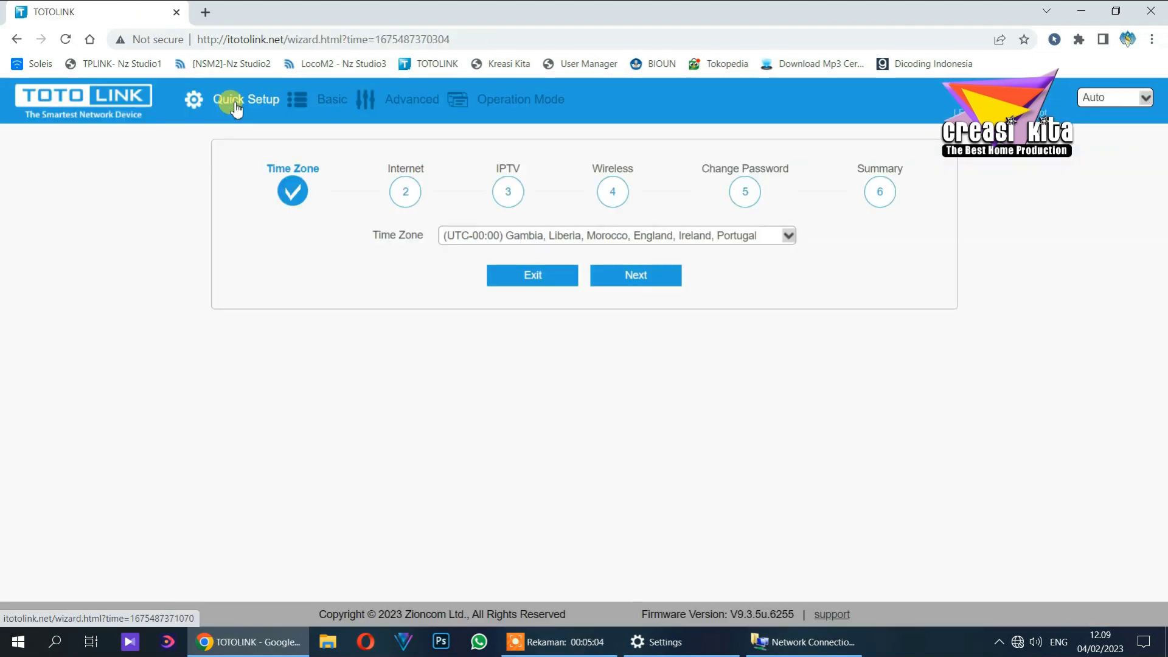
left_click(297, 103)
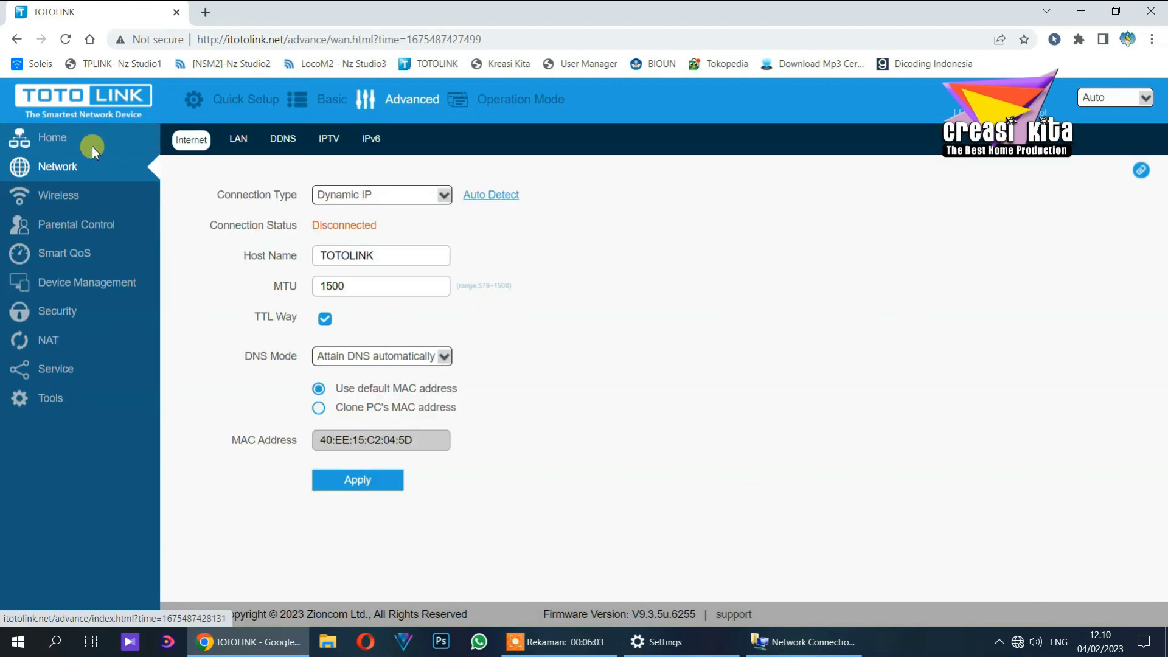
left_click(92, 144)
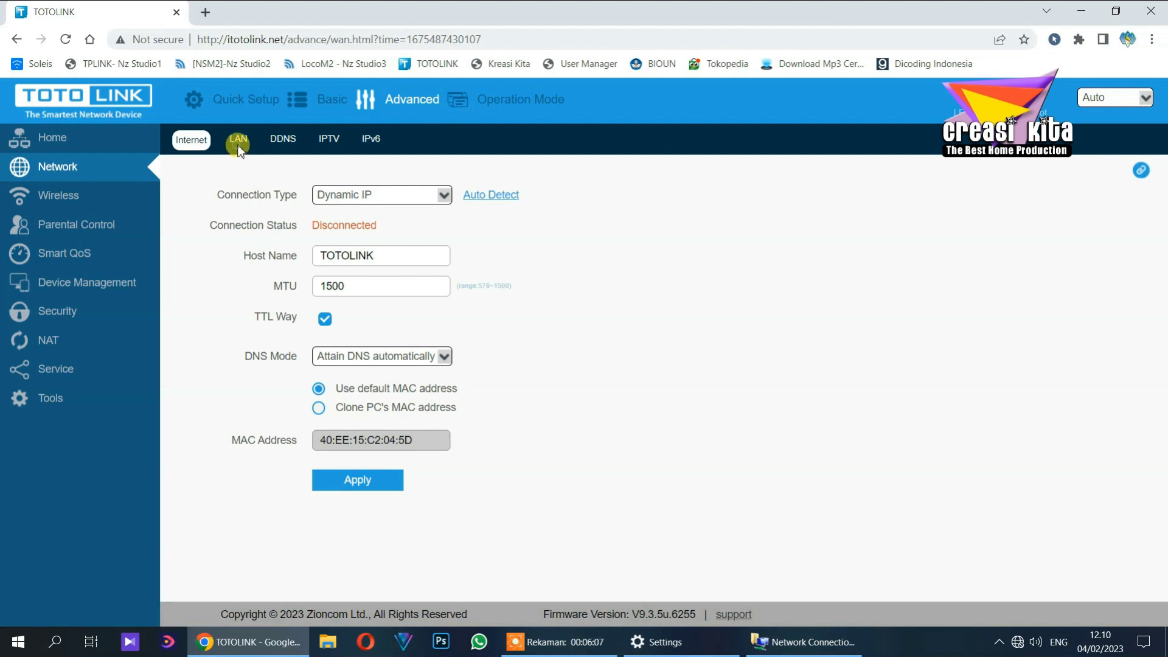
left_click(238, 139)
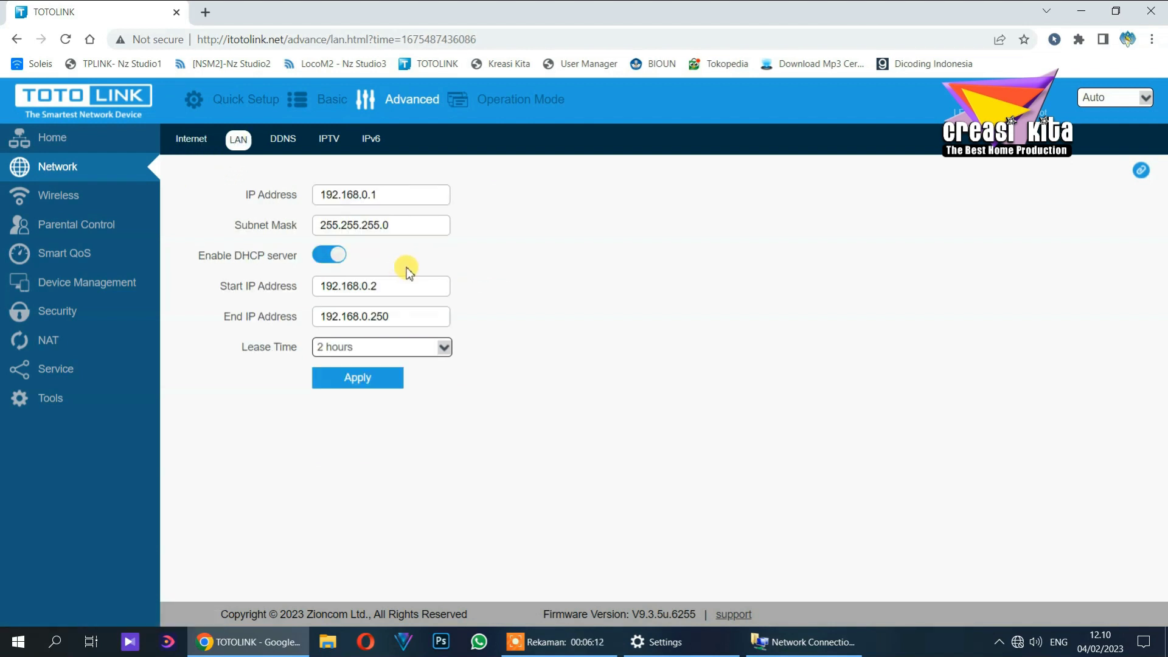
left_click(364, 195)
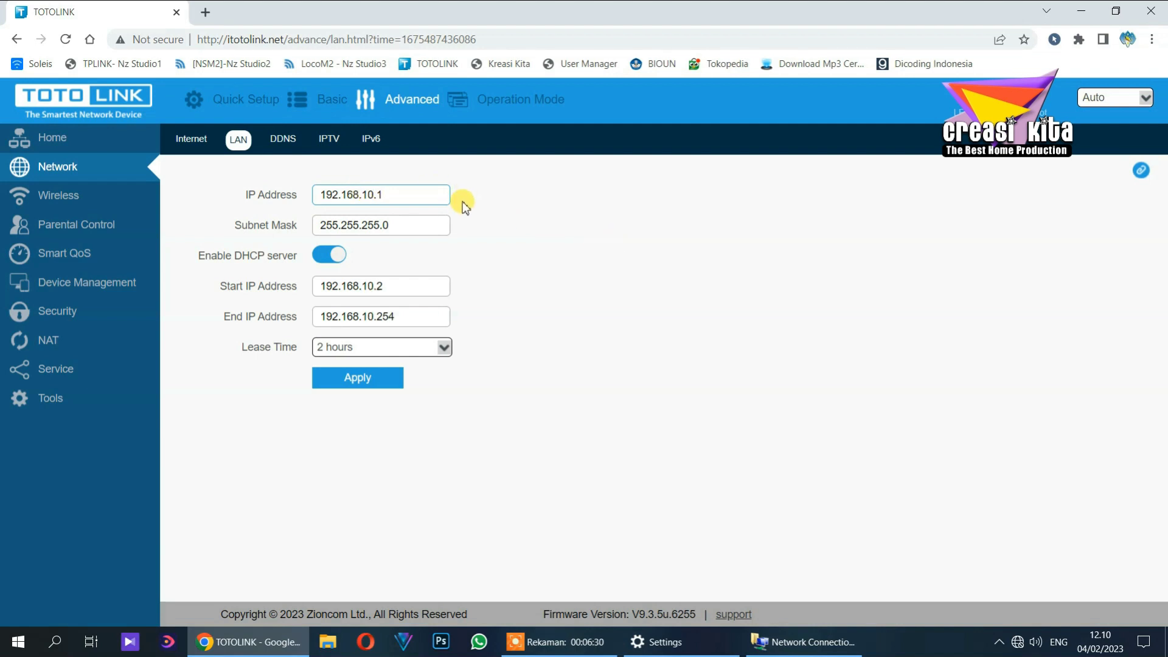
left_click(353, 380)
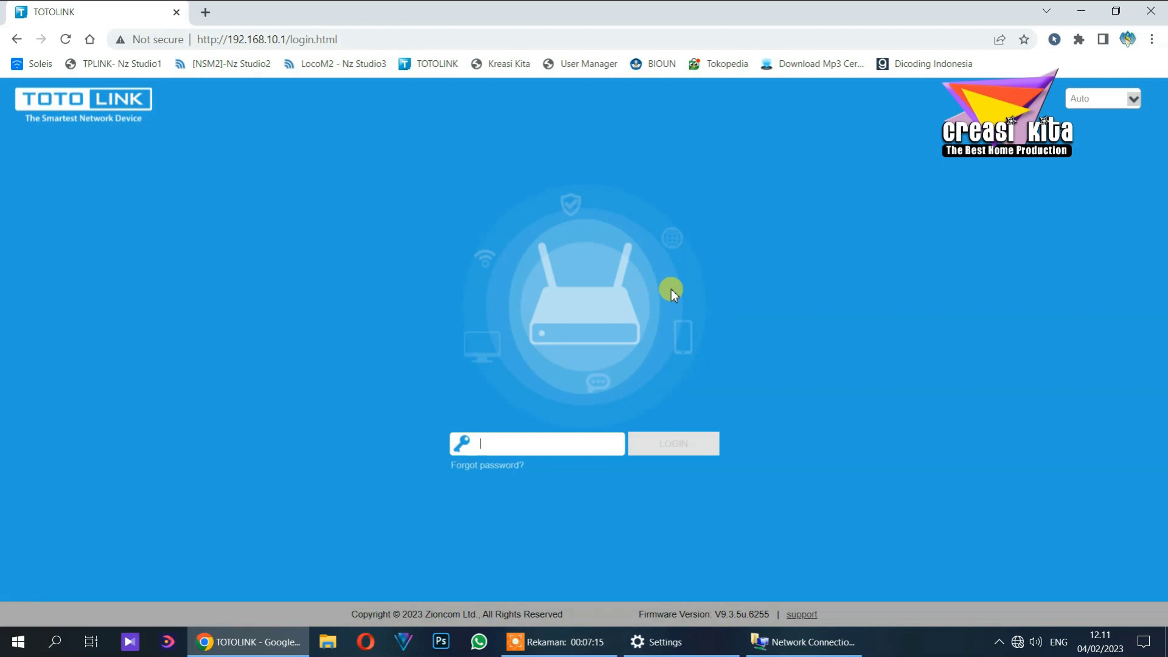
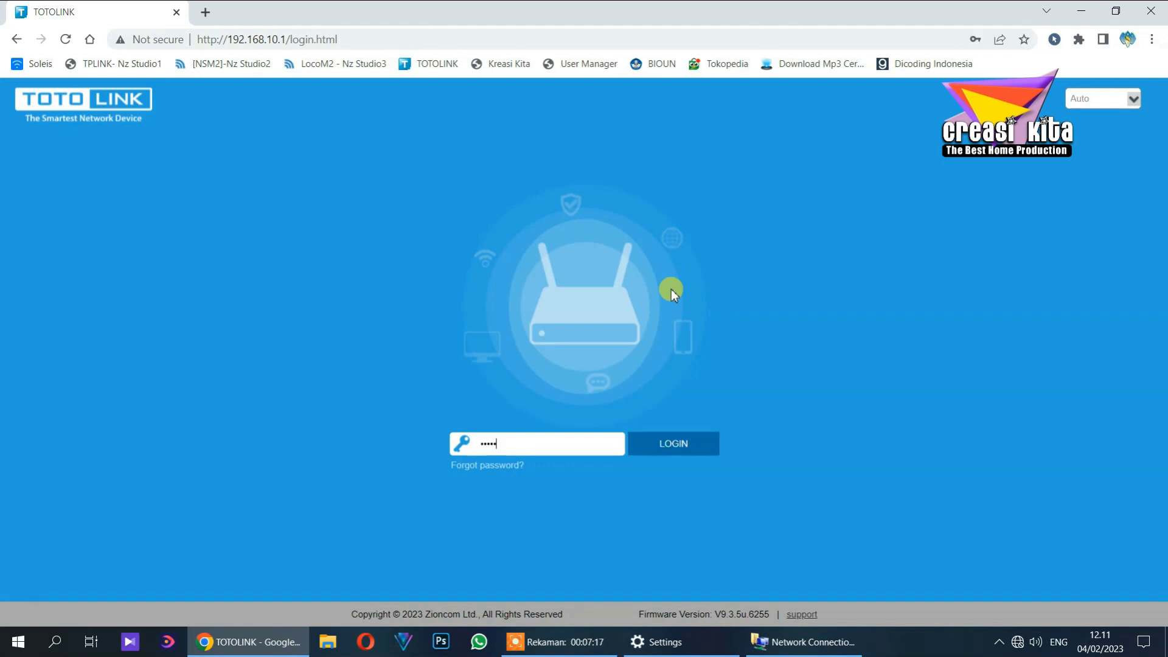
Sign back in to the router at 192.168.10.1 with the login password.
key("Return")
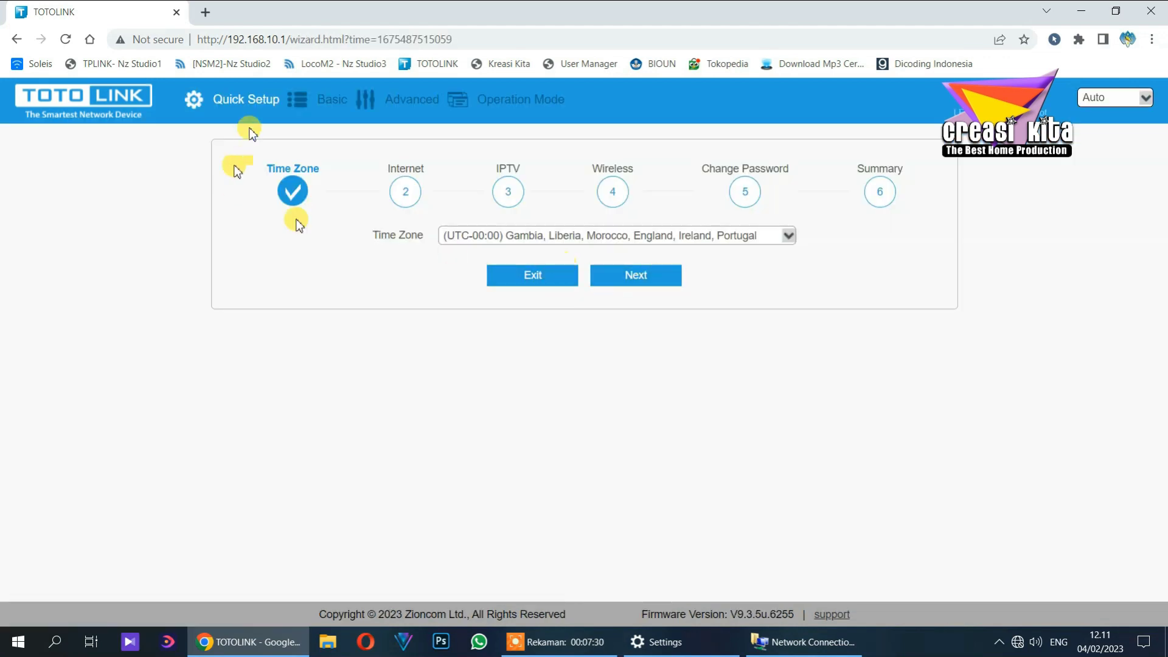
left_click(328, 101)
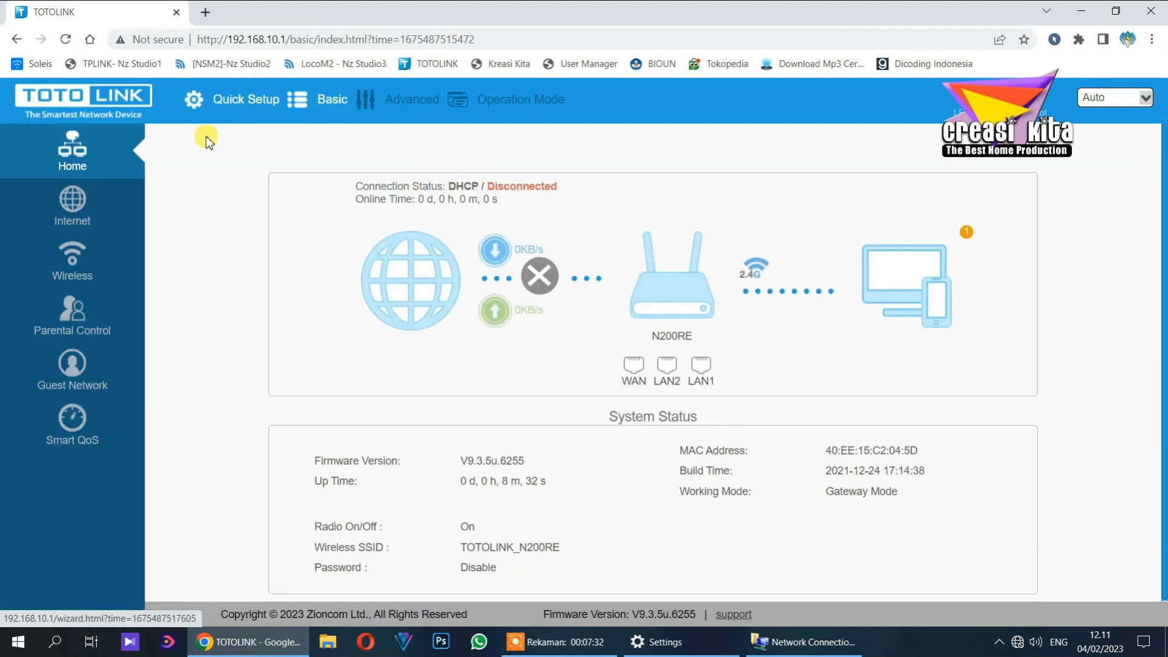
Switch the Internet connection type to PPPoE, enter the account user name and password, and apply.
left_click(72, 210)
left_click(444, 206)
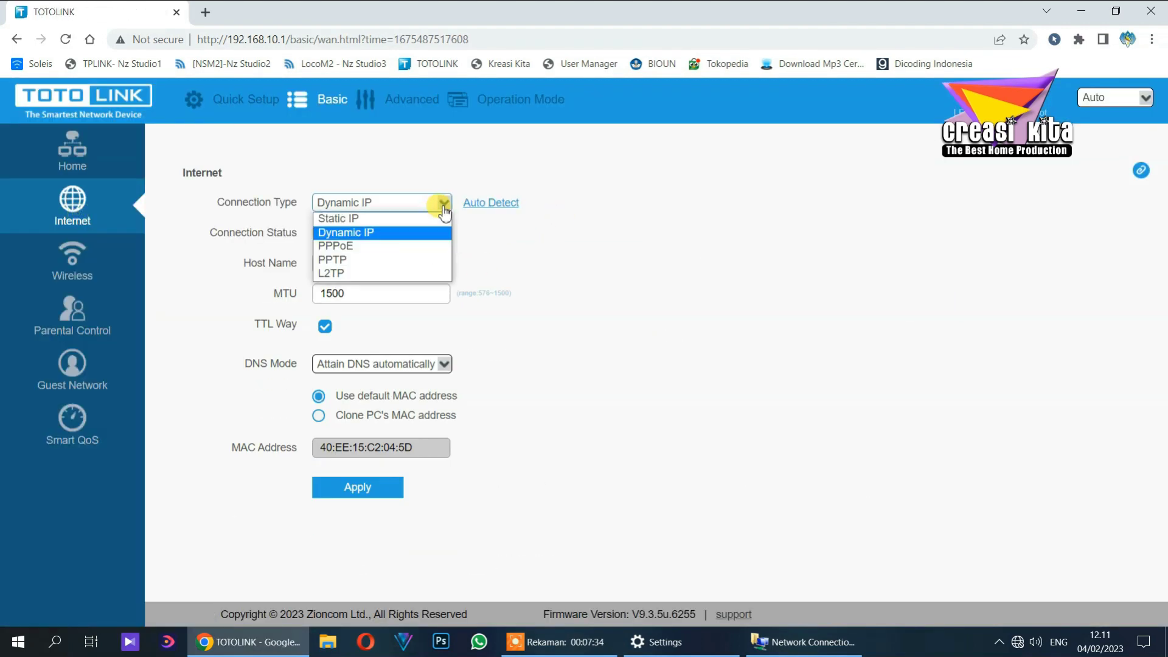
left_click(410, 247)
key("Tab")
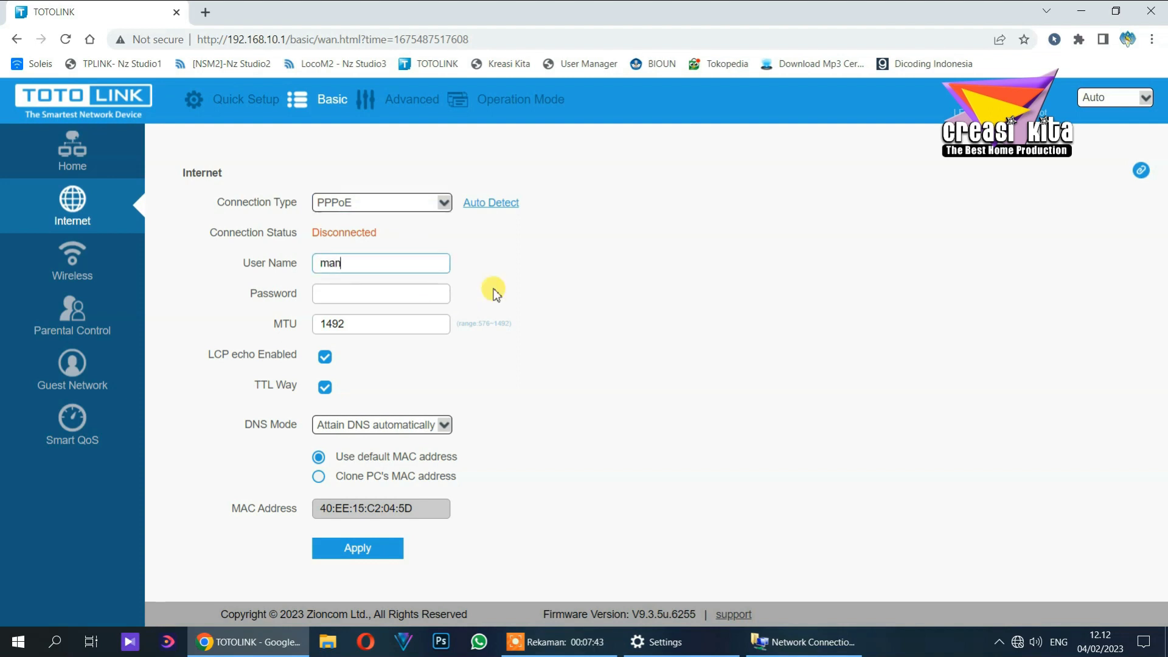
left_click(382, 294)
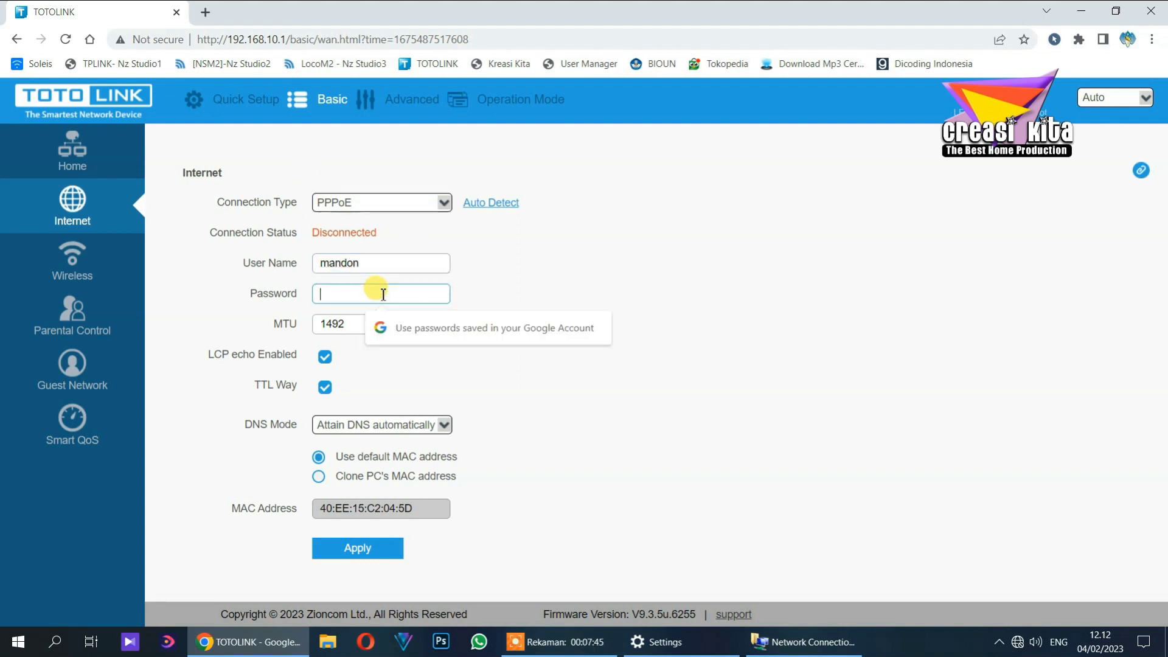
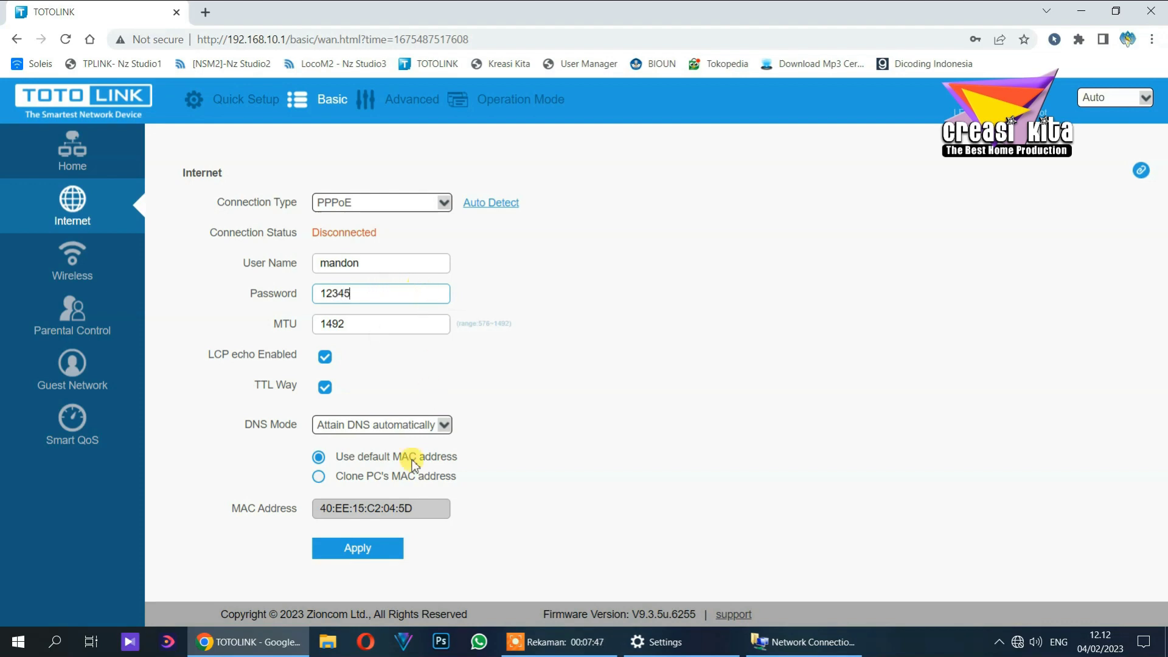
left_click(357, 547)
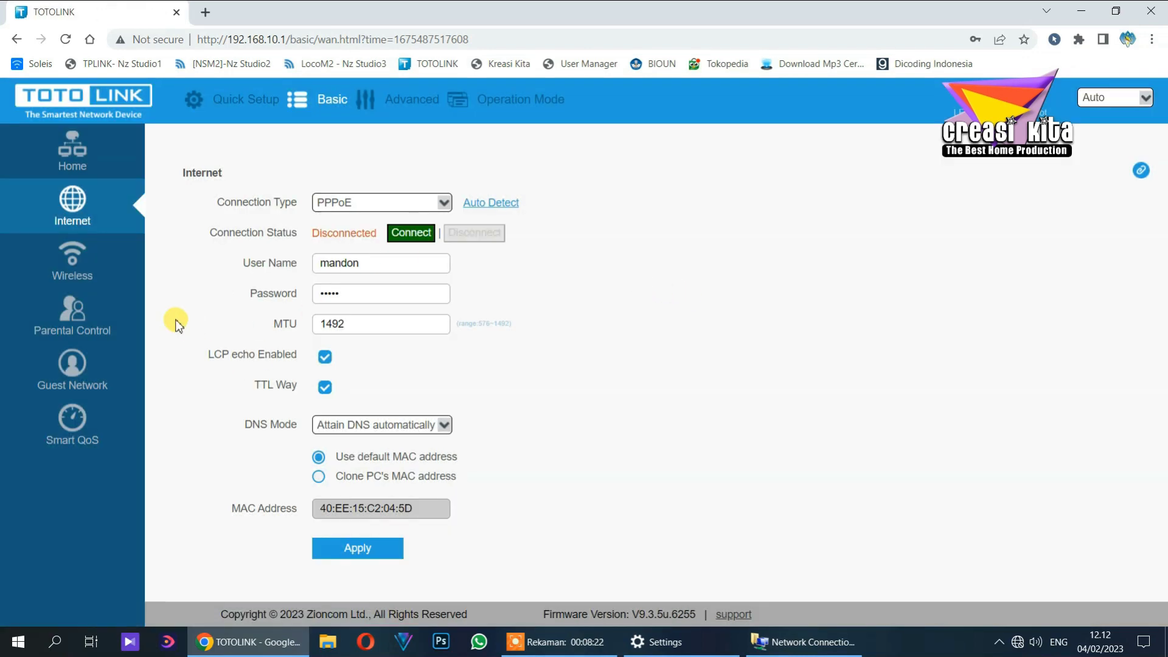
left_click(99, 258)
Rename the Wi-Fi SSID to Rama.net, enable encryption with a Wi-Fi password, and apply.
type("Rama. Net")
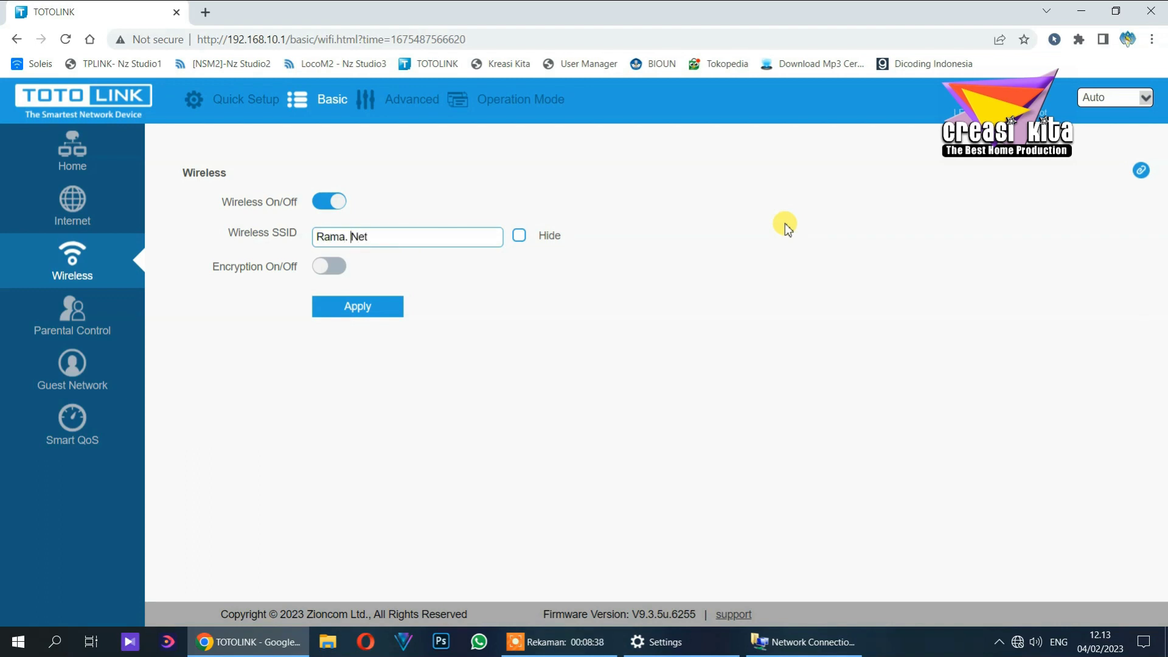
key("BackSpace")
key("Delete")
type("n")
left_click(330, 266)
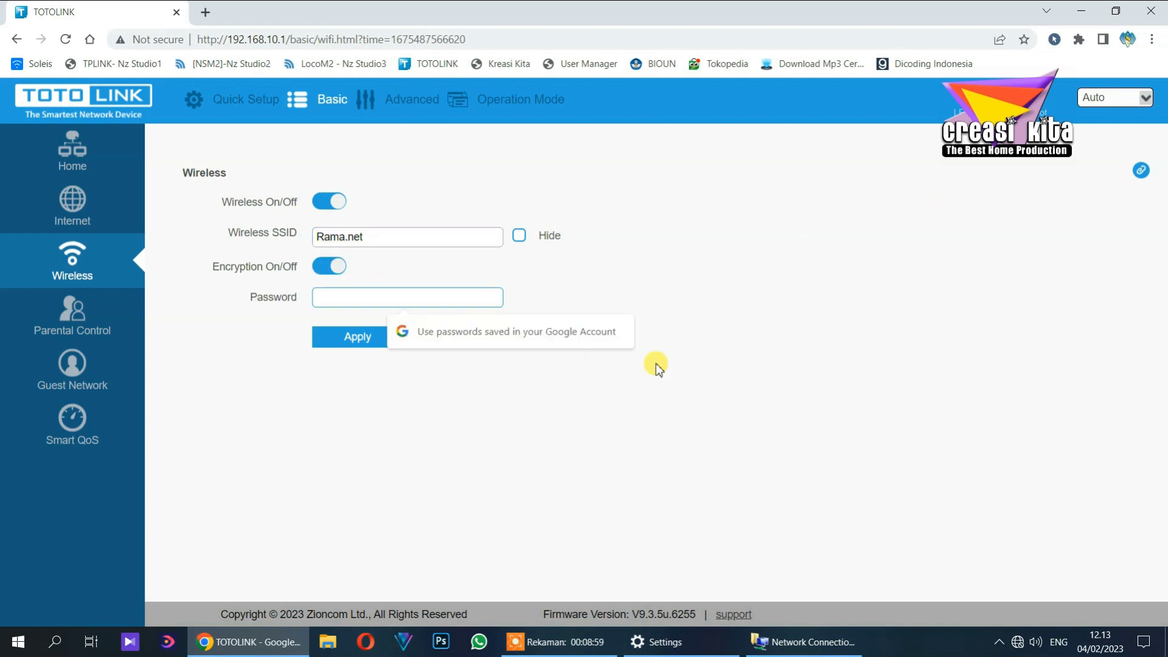
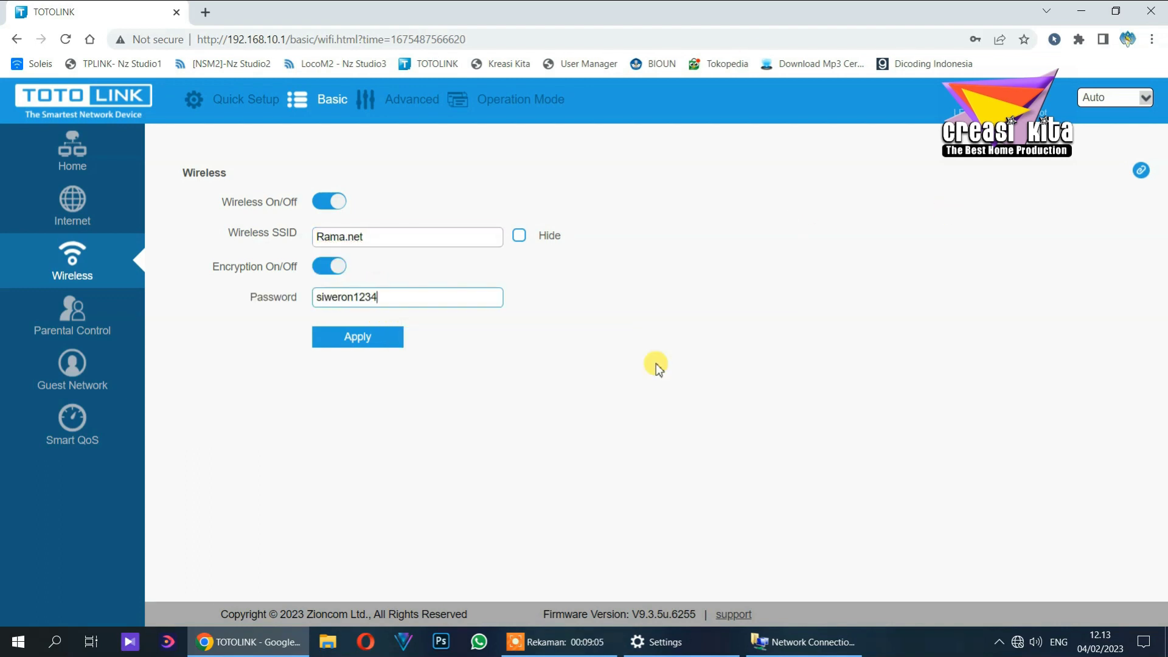
left_click_drag(383, 297, 364, 300)
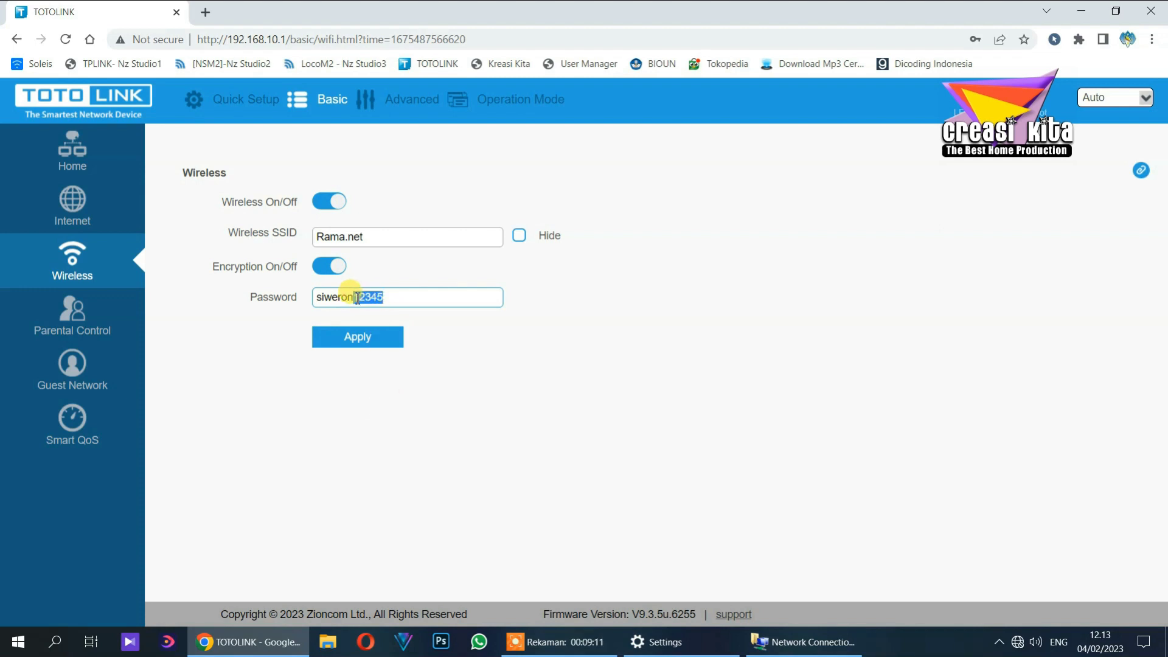
left_click(363, 343)
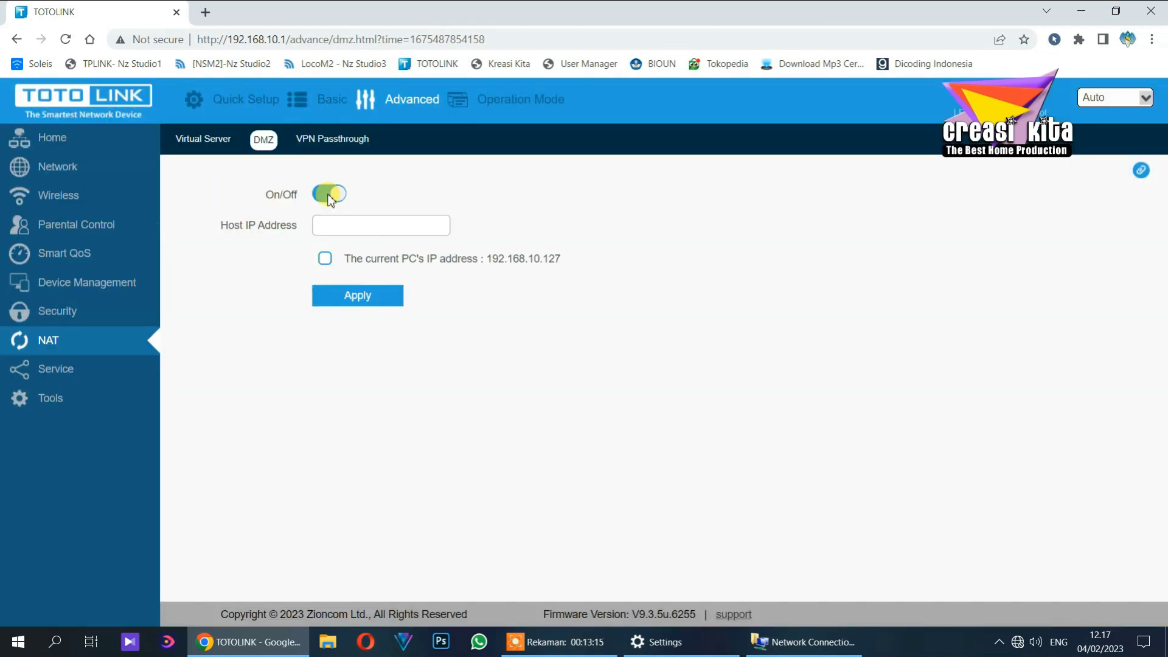
Turn DMZ off and enable remote management on port 8080, applying the change.
left_click(336, 194)
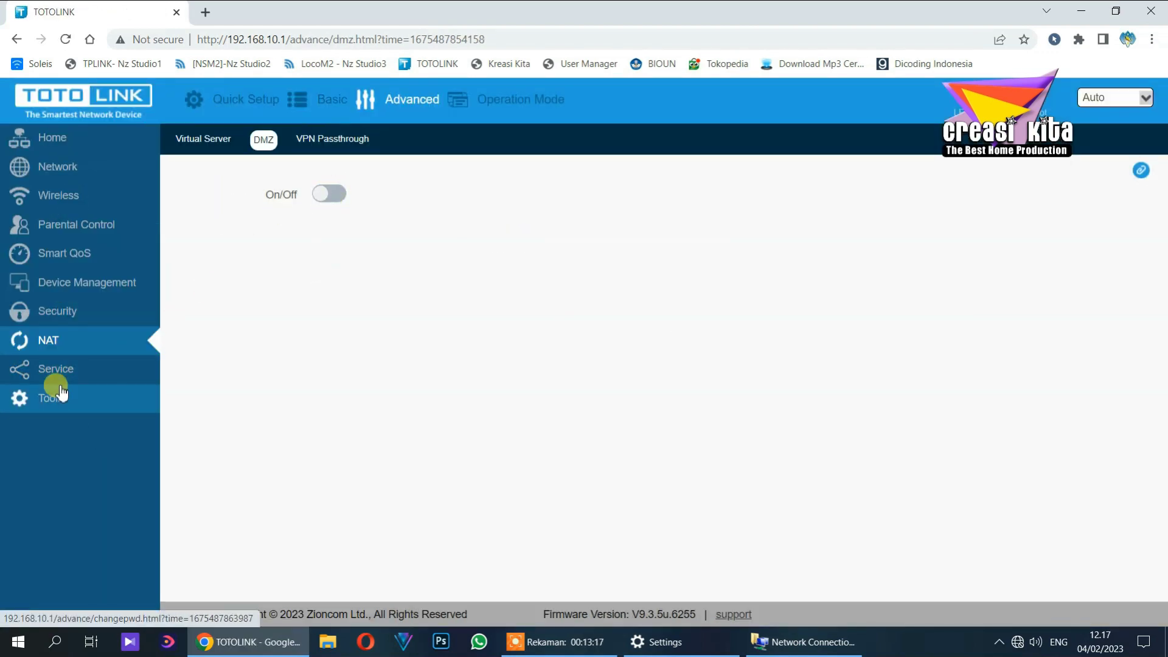
left_click(78, 376)
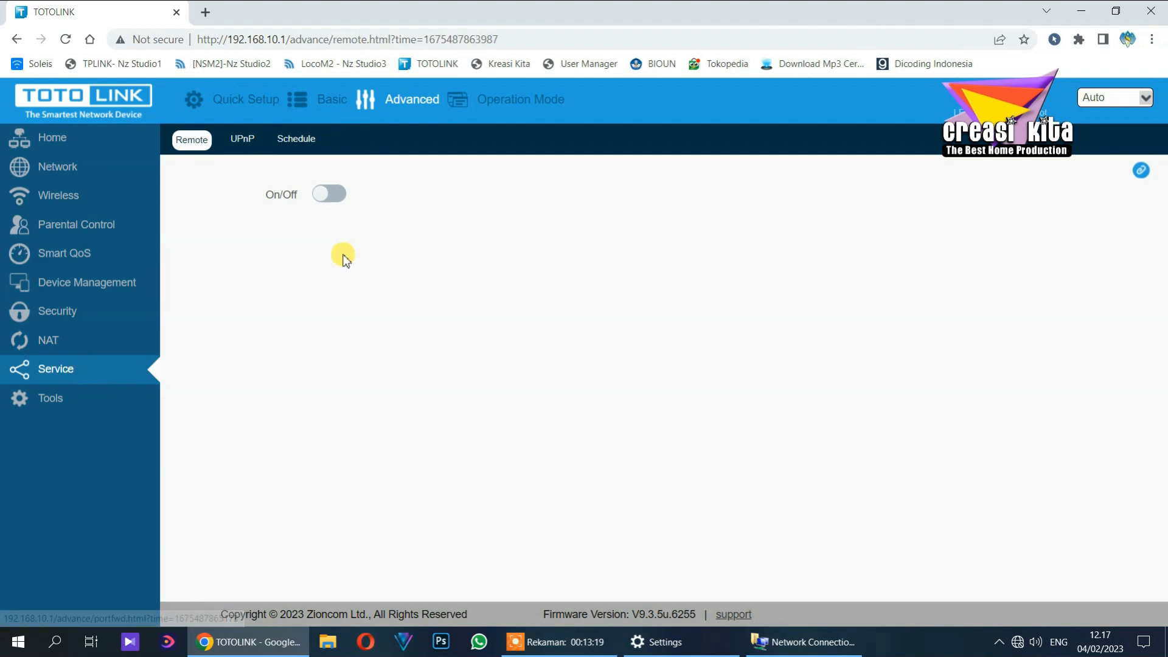
left_click(326, 194)
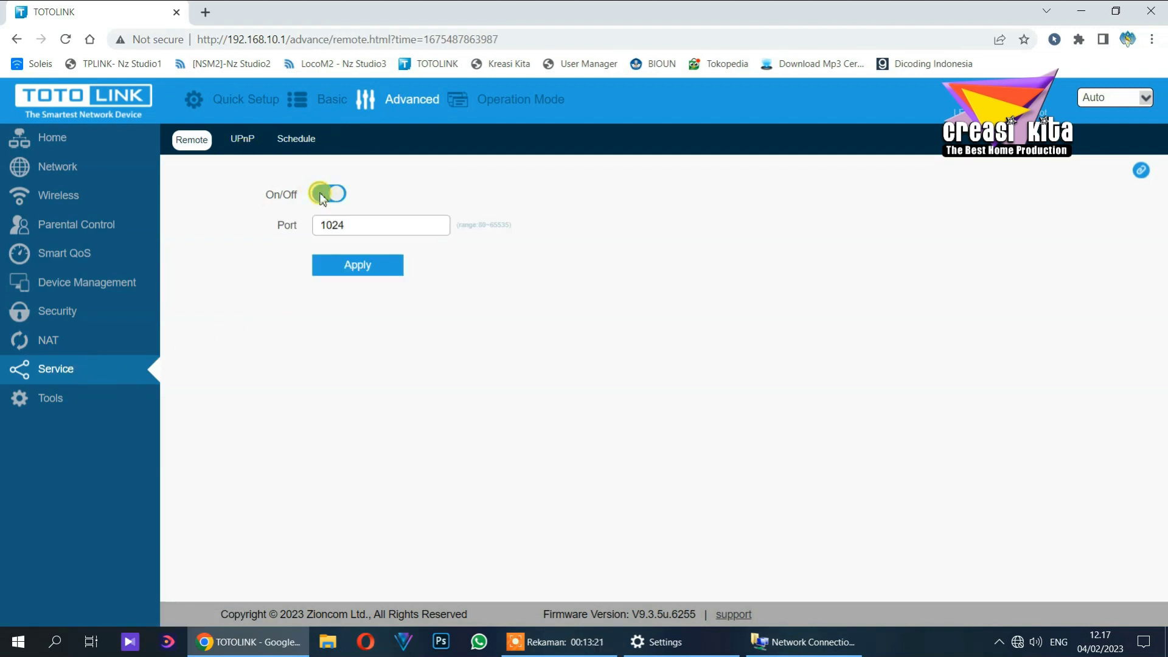
double_click(358, 223)
type("8080")
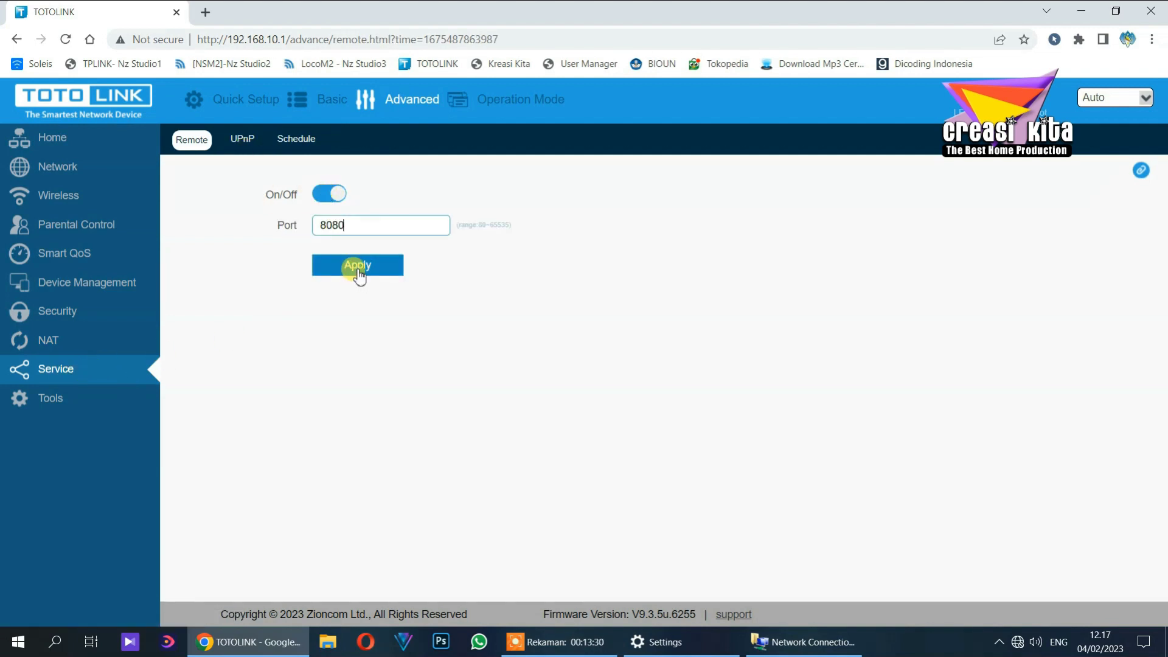
left_click(359, 275)
left_click(359, 275)
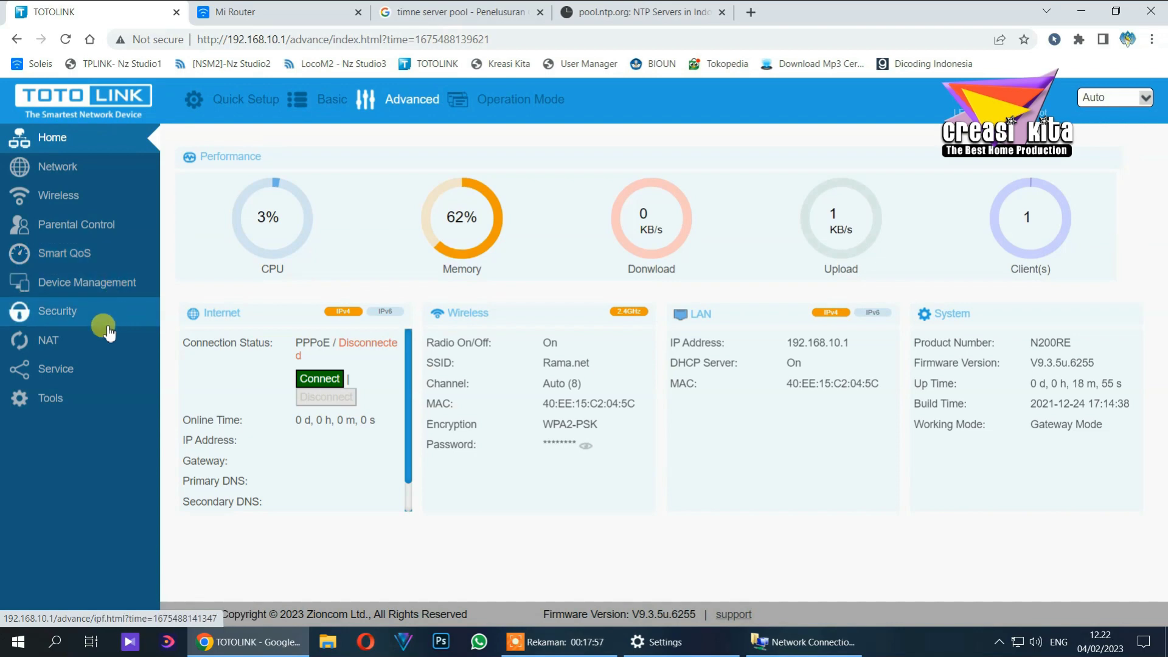
Set Time Servers 2 and 3 to id.pool.ntp.org and apply.
left_click(73, 398)
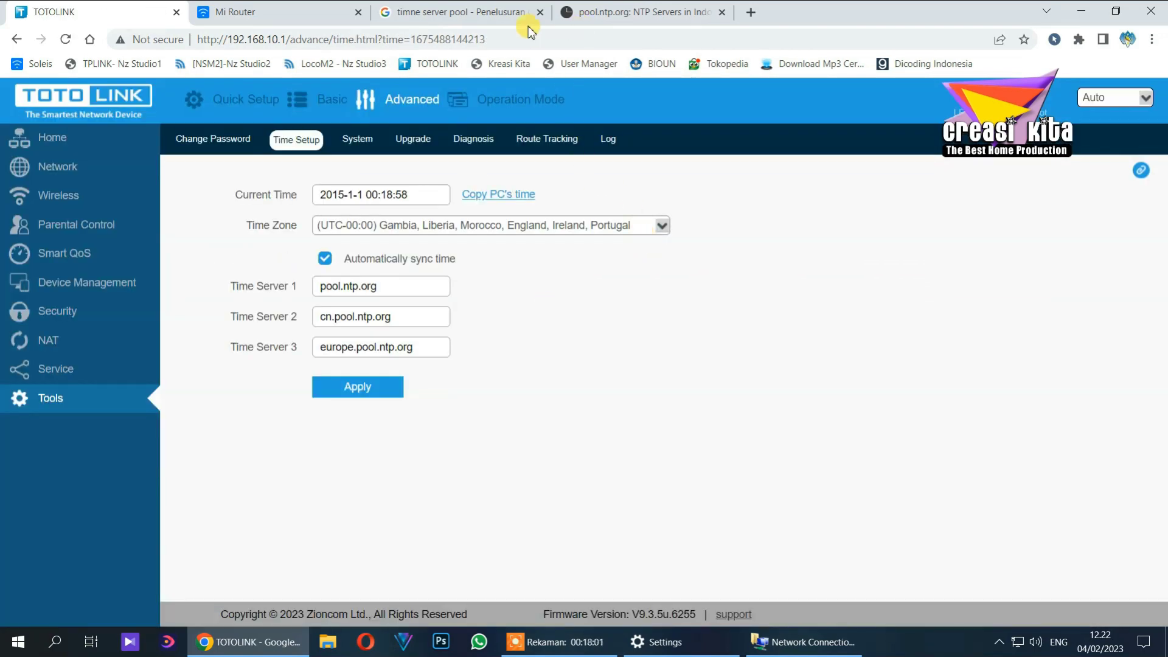
left_click(627, 8)
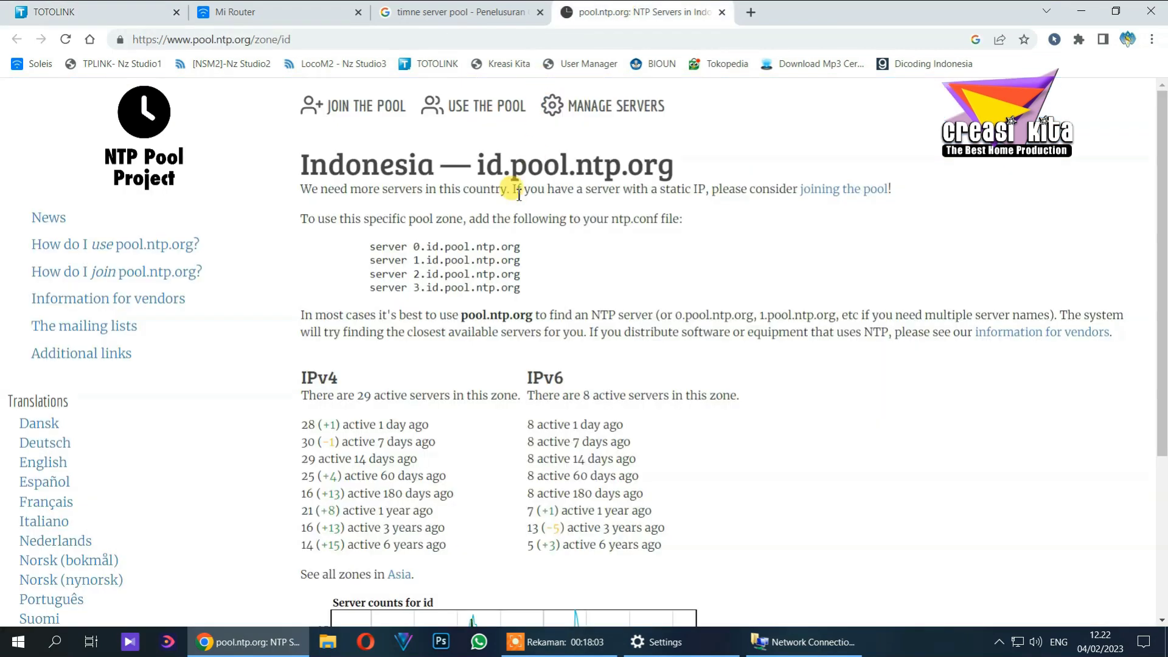
left_click_drag(522, 247, 426, 246)
key("ctrl+c")
left_click(280, 13)
left_click(76, 12)
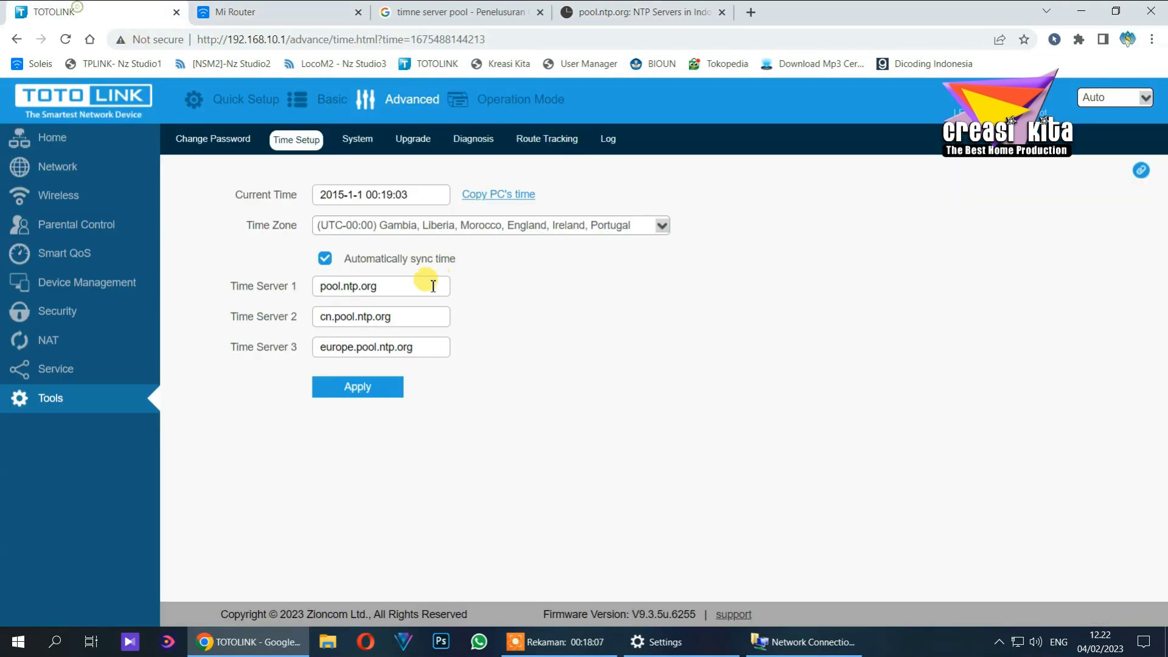
left_click_drag(417, 314, 334, 315)
key("ctrl+v")
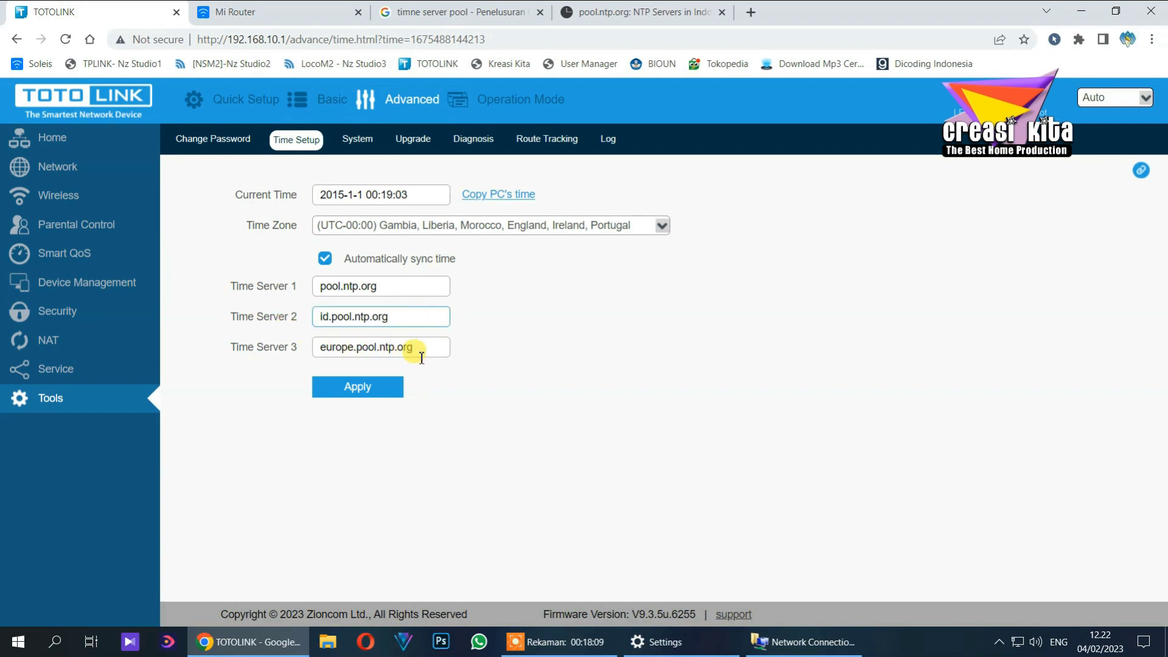
left_click(394, 347)
left_click_drag(414, 347, 328, 344)
key("ctrl+v")
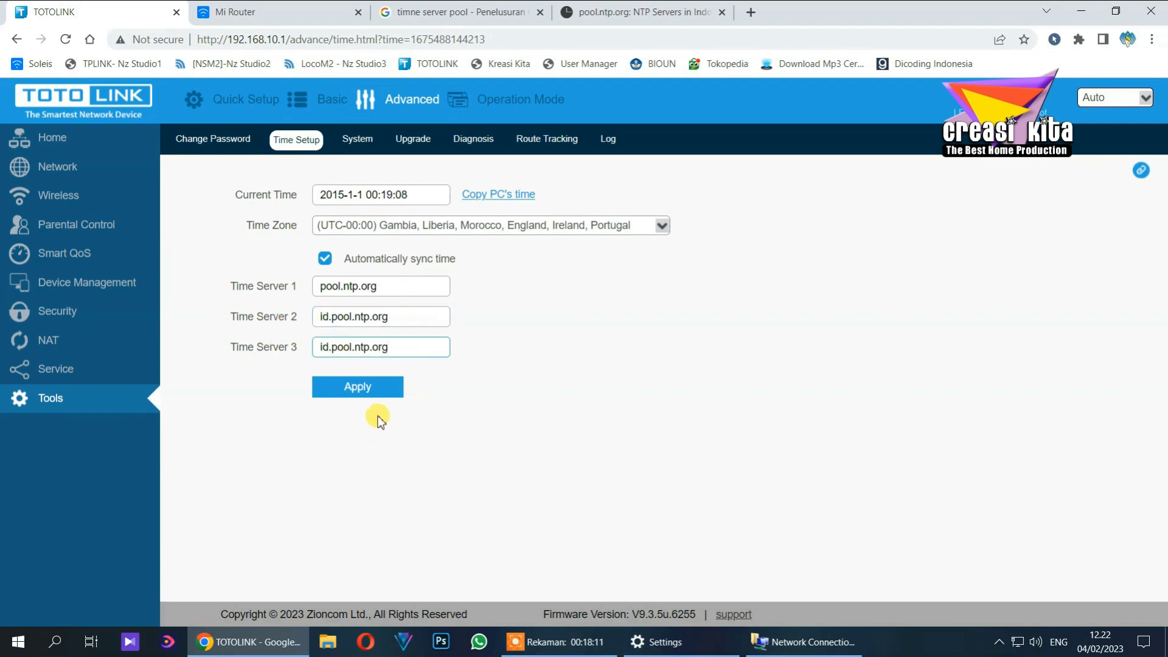
left_click(377, 390)
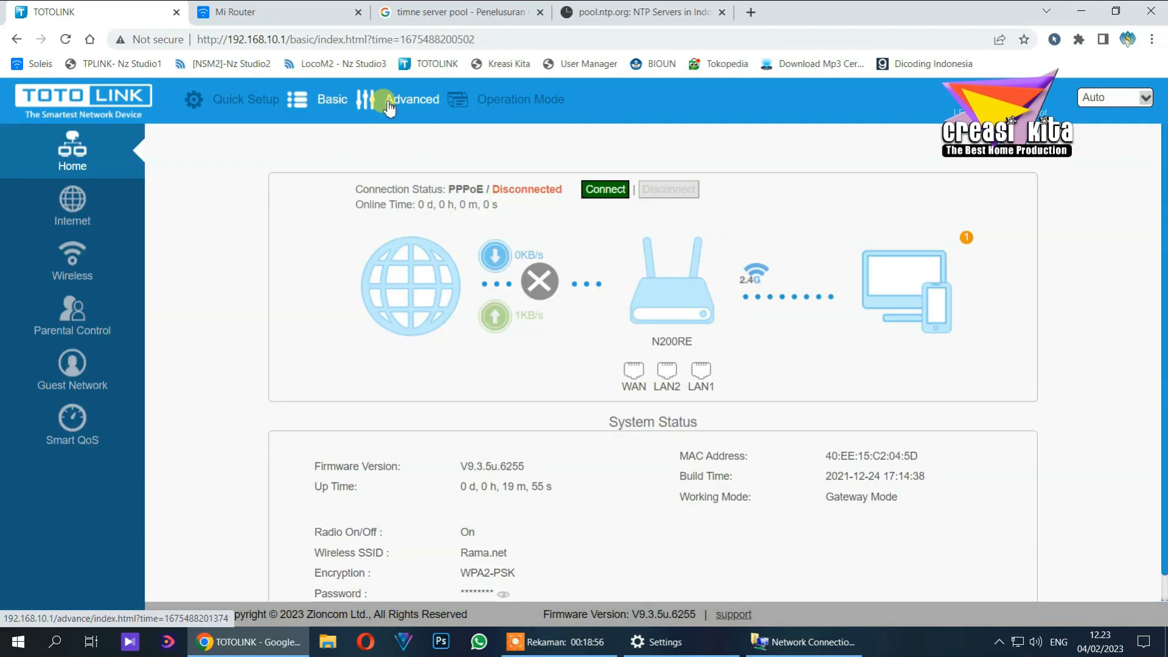
Check the status pages, then list active PPPoE connections in WinBox.
left_click(390, 107)
left_click(496, 107)
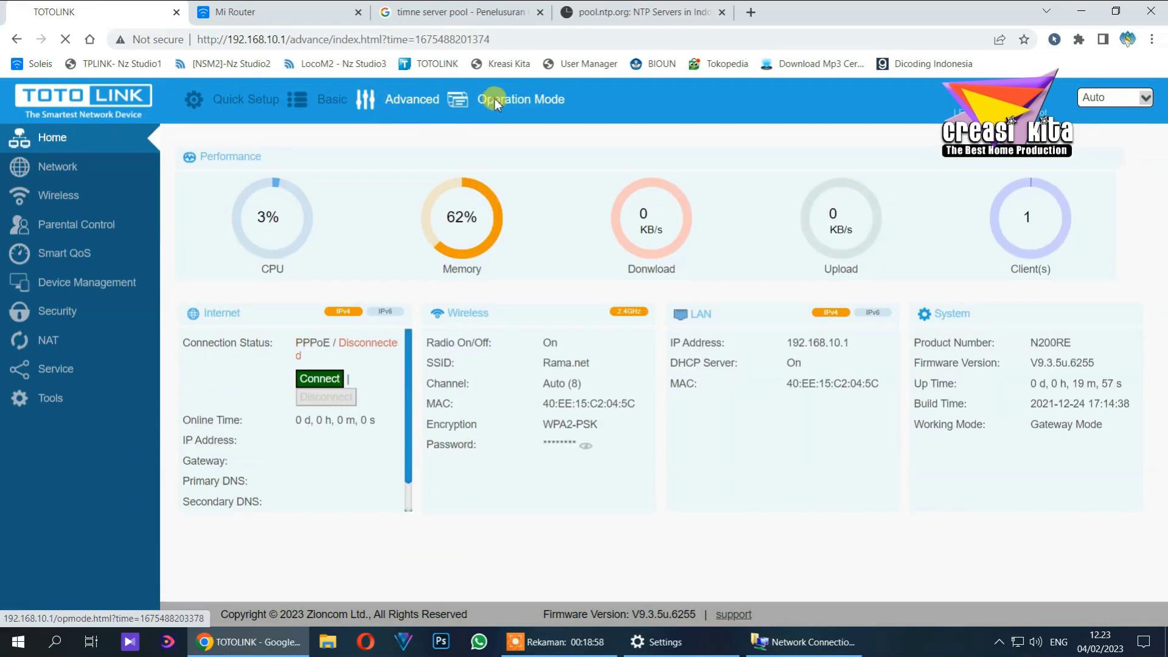
left_click(410, 114)
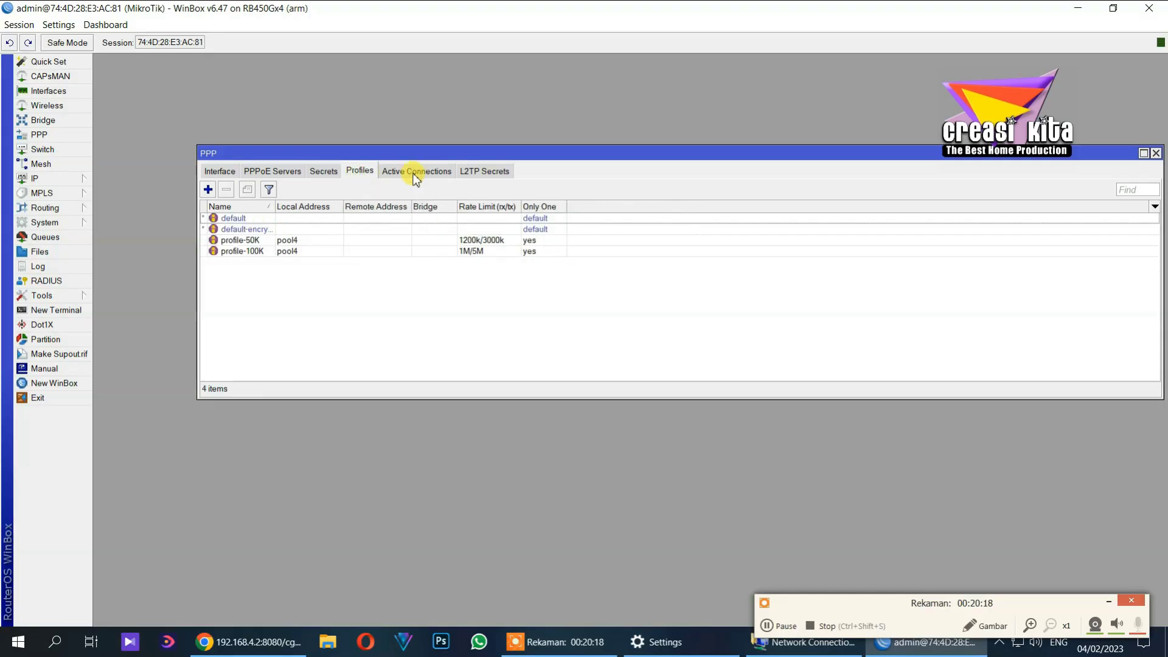
left_click(411, 173)
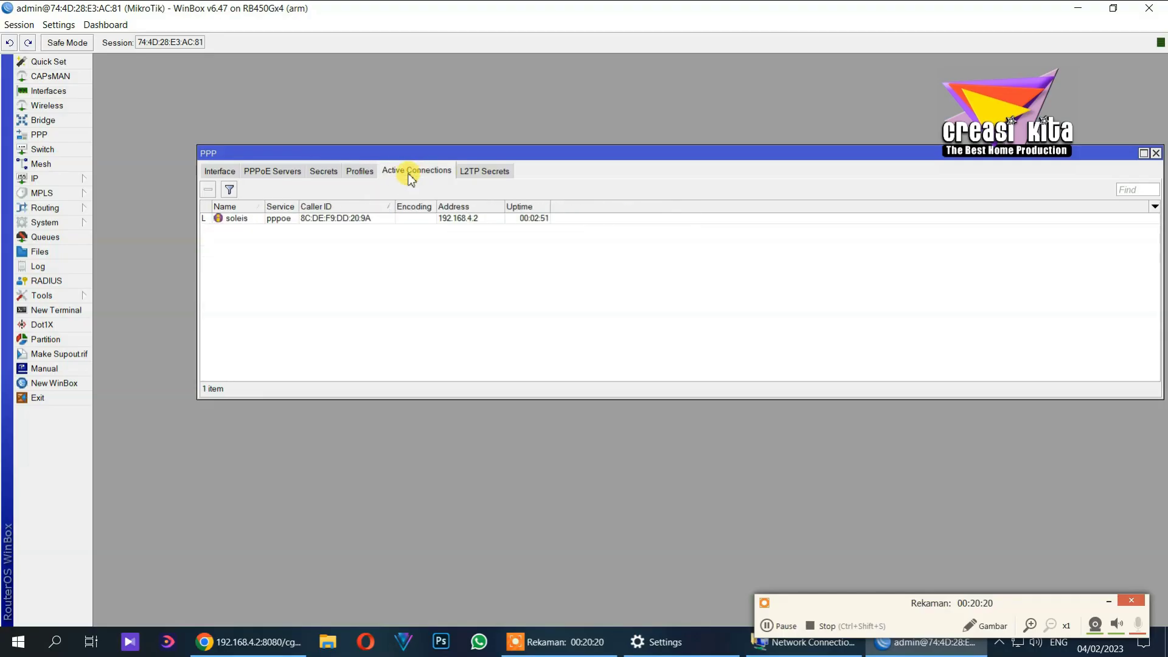